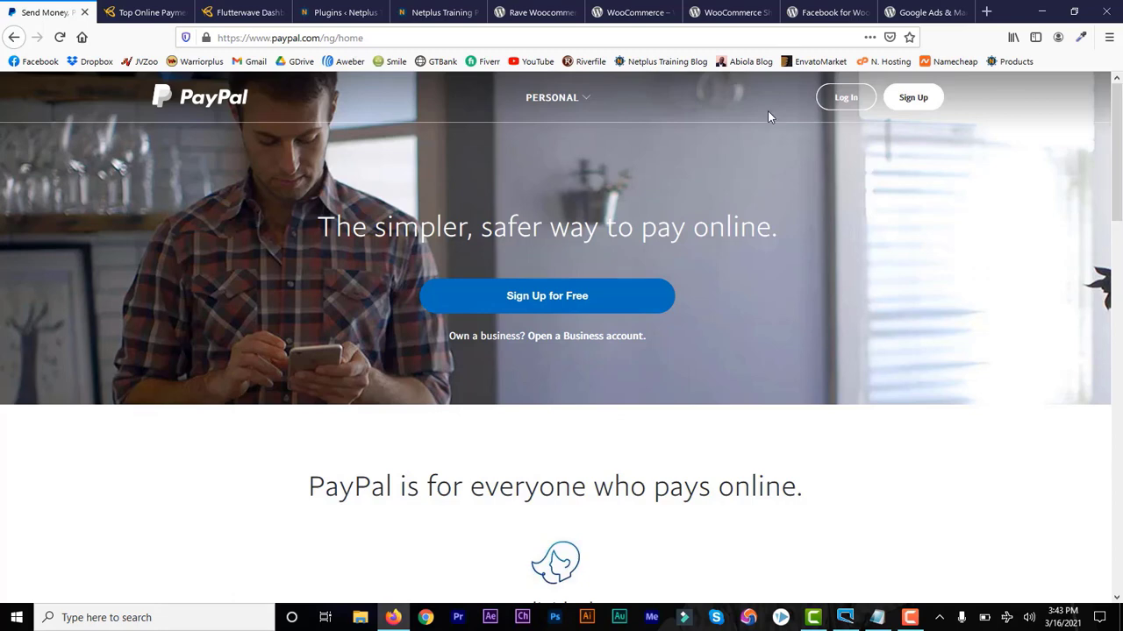
Compare the Flutterwave and PayPal homepages, then show the Flutterwave dashboard's Payment Links list.
left_click_drag(1117, 128, 1119, 95)
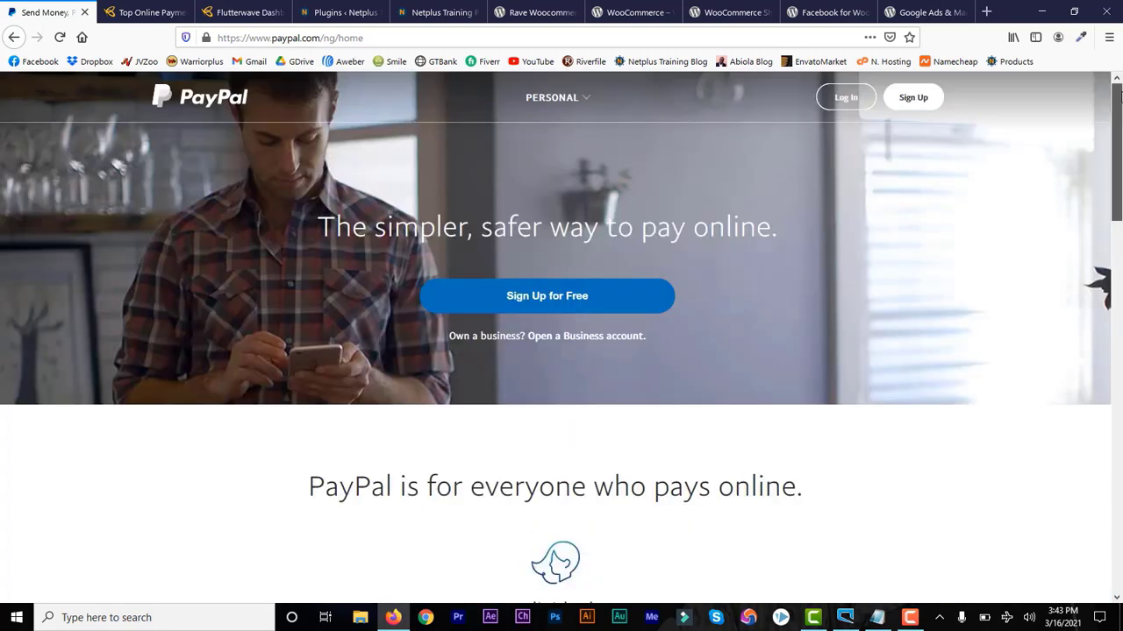
left_click(139, 14)
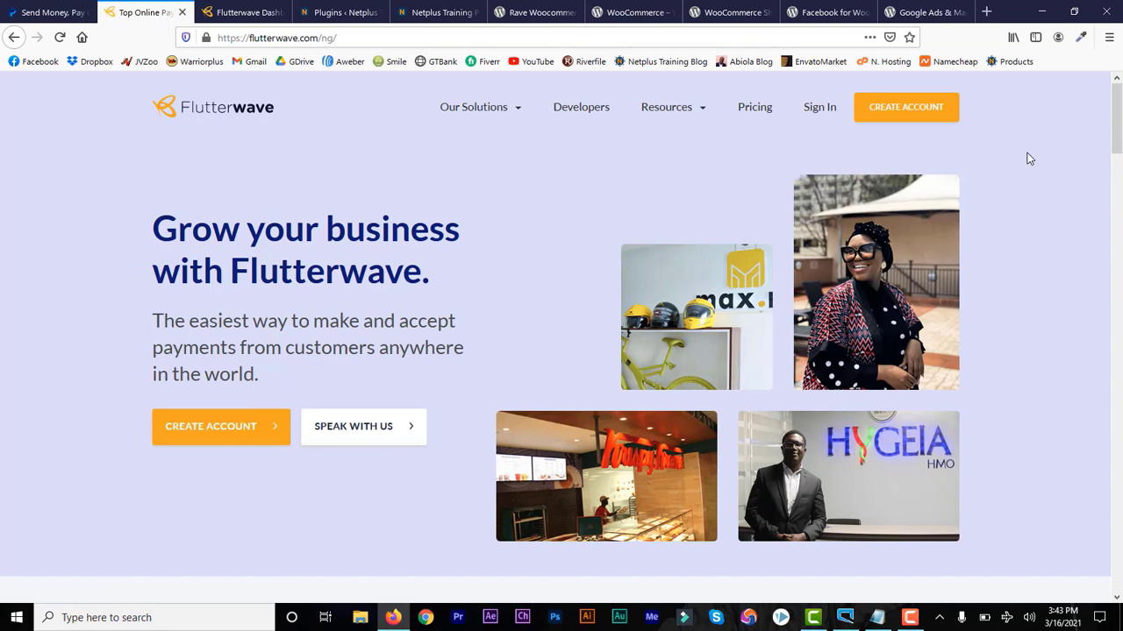
left_click(69, 14)
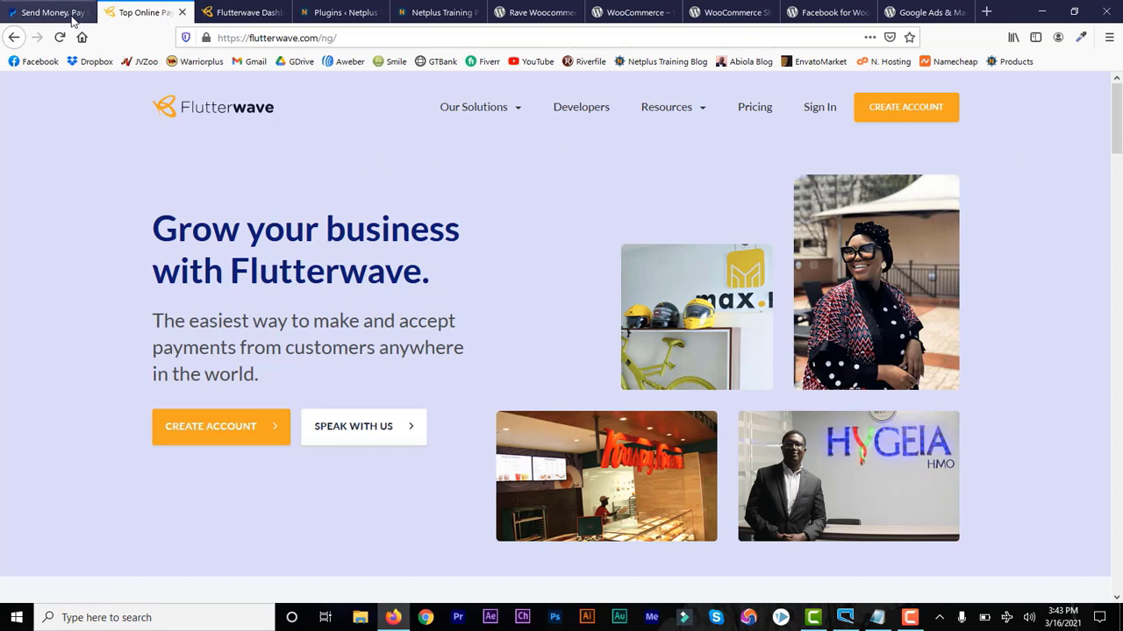
left_click(140, 11)
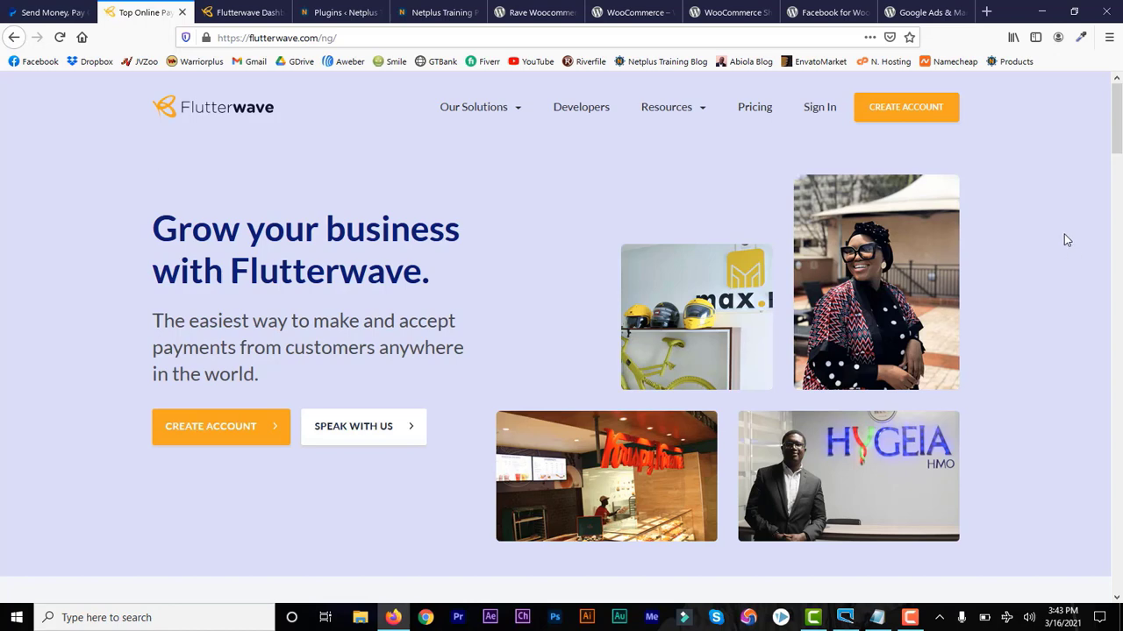
left_click(239, 12)
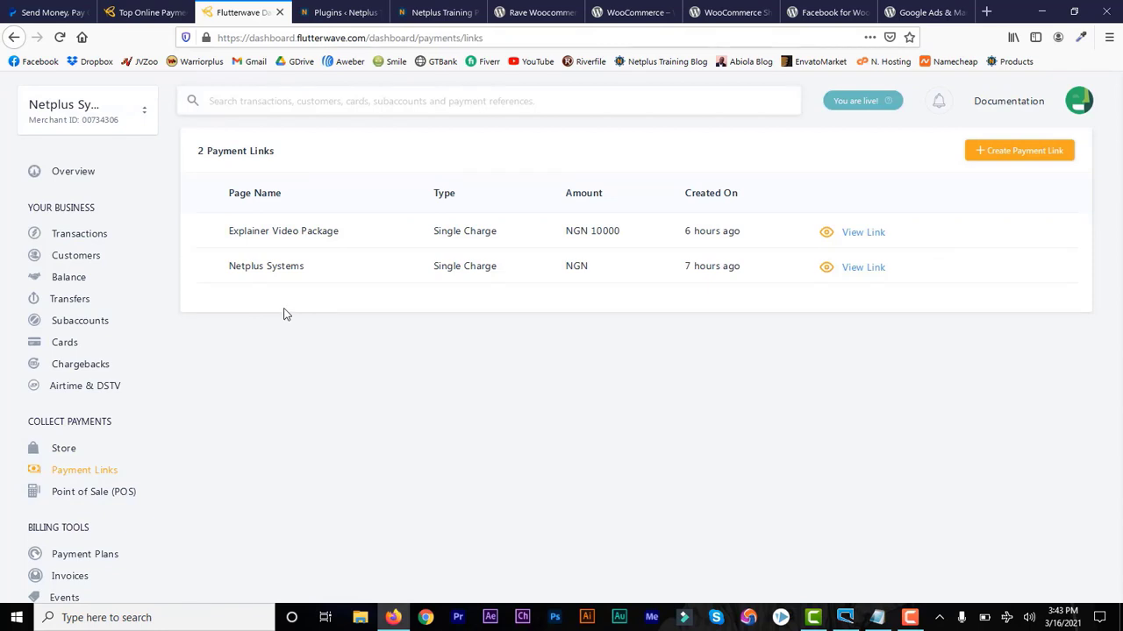
Scroll the dashboard sidebar down to Switch to Test Mode and back, then show the DNK store homepage.
left_click_drag(171, 175, 181, 308)
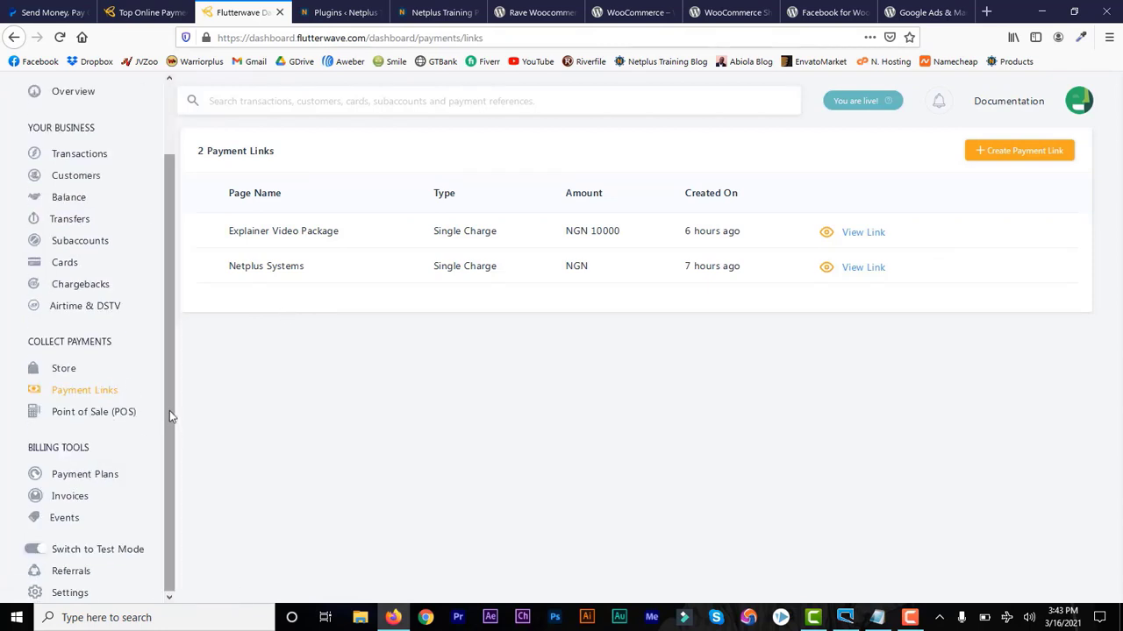
left_click_drag(169, 410, 164, 263)
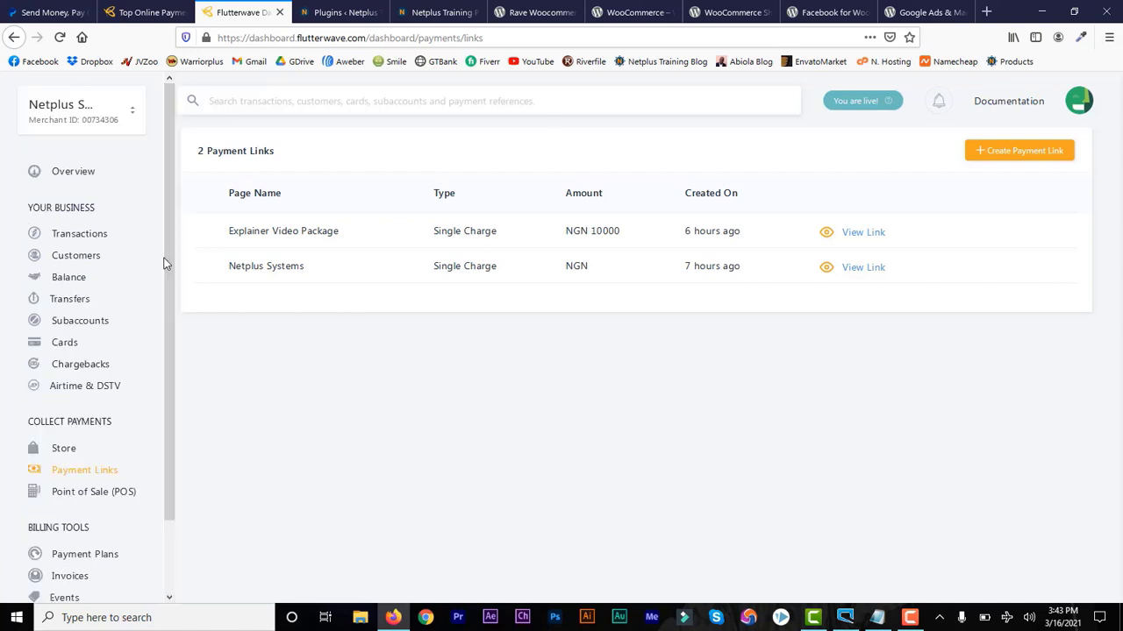
left_click_drag(167, 293, 182, 352)
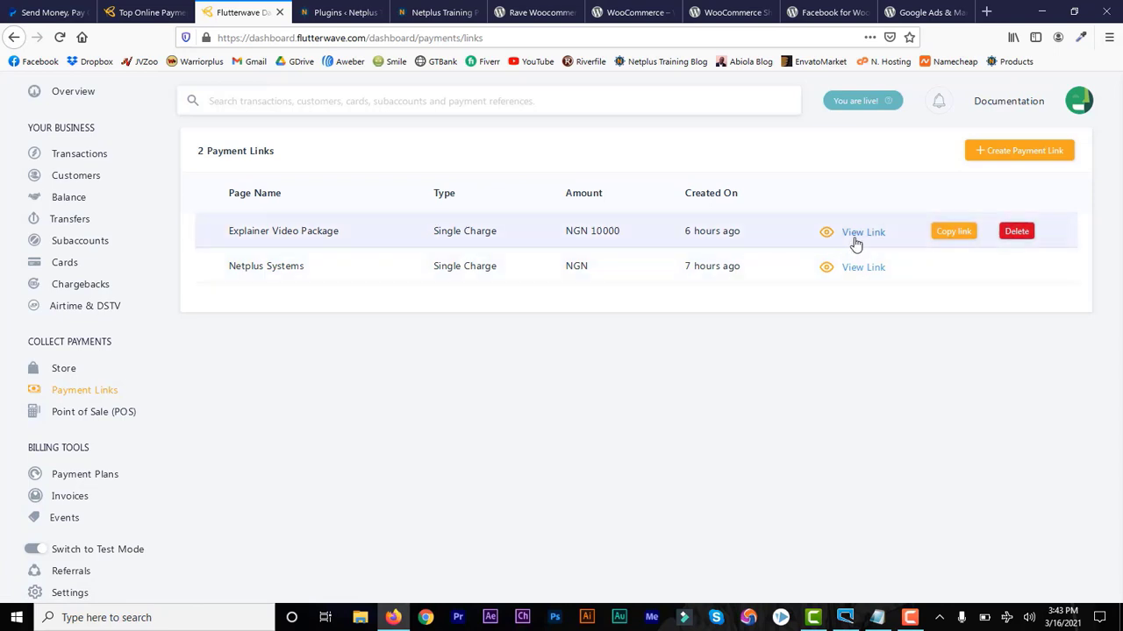
left_click(438, 16)
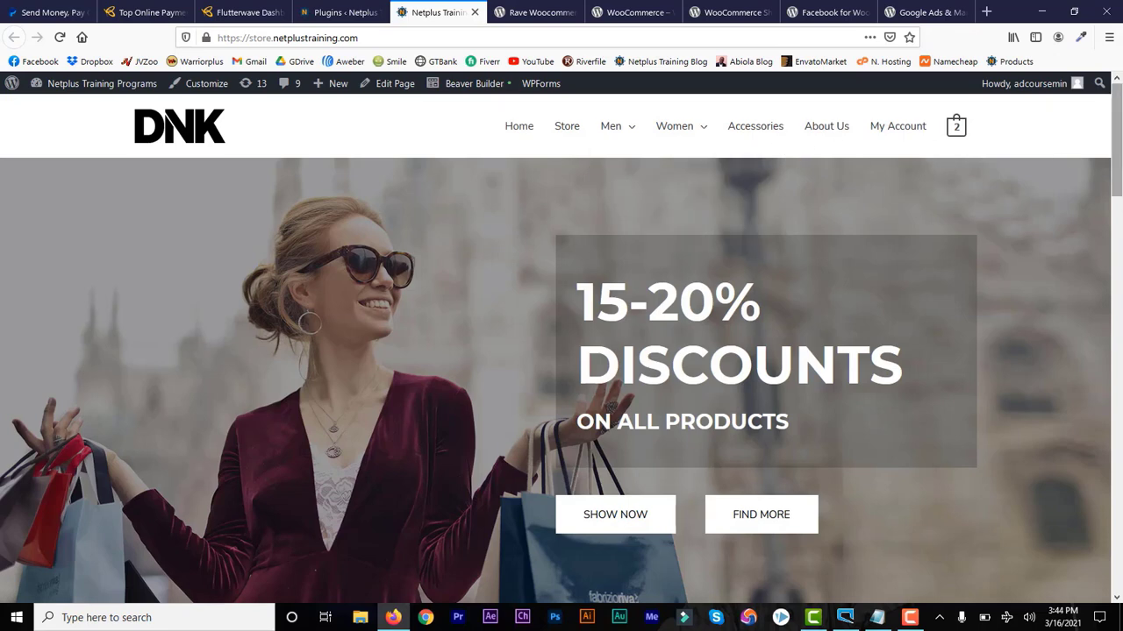
Scroll the storefront down to the product grid, then show the admin Plugins page.
left_click_drag(1118, 148, 1119, 462)
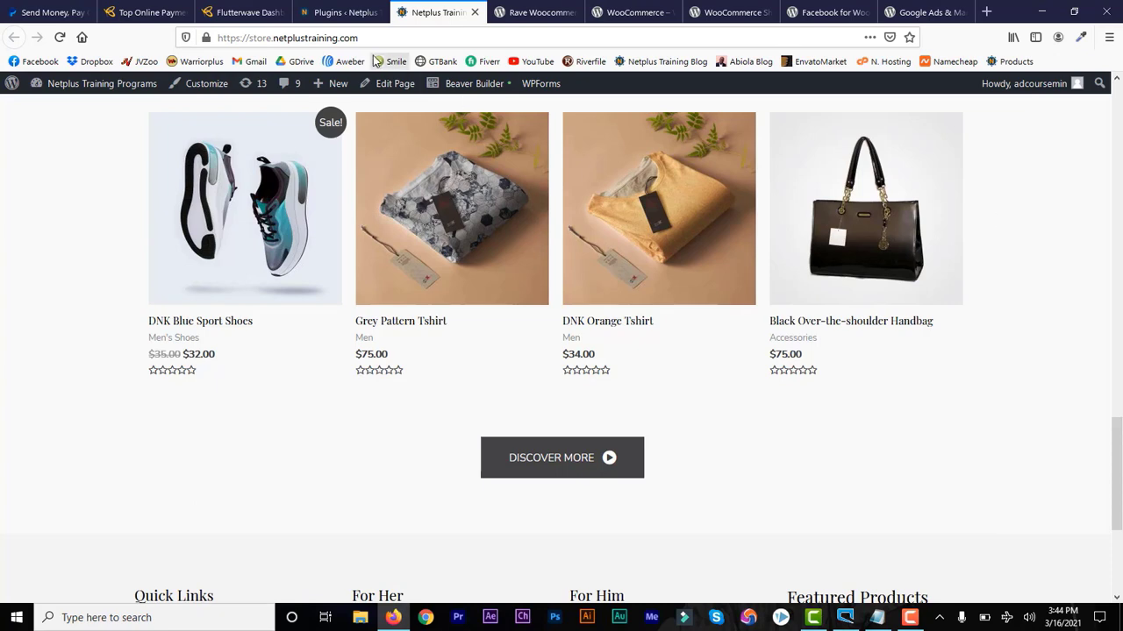
left_click(336, 11)
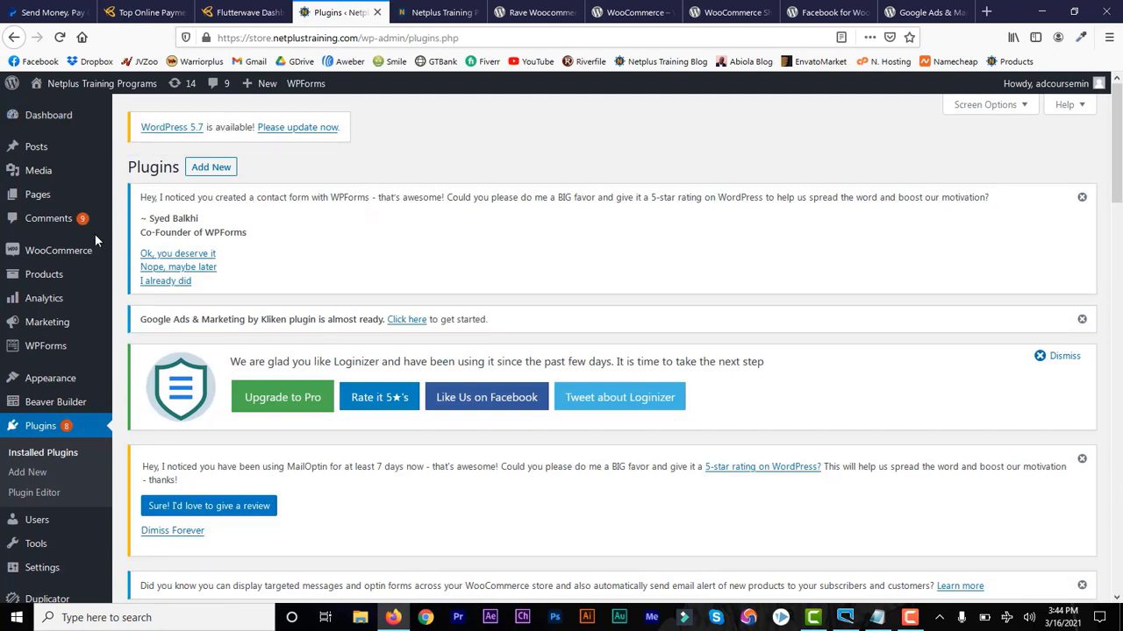
Load Plugins > Add New, then view the WooCommerce plugin page on WordPress.org.
mouse_move(82, 251)
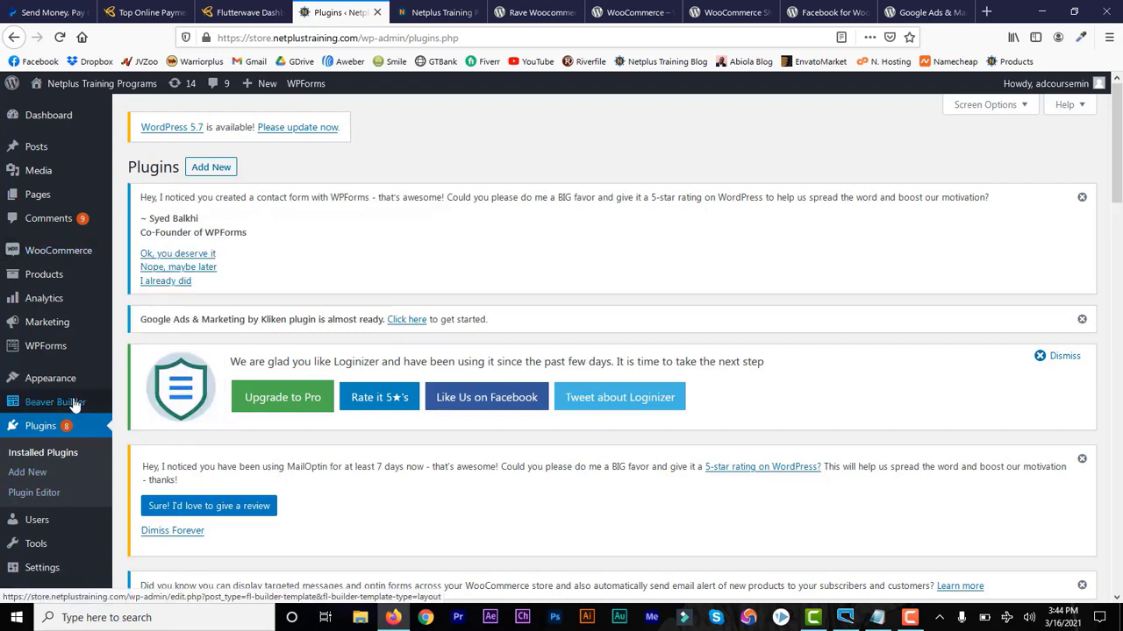
left_click(26, 476)
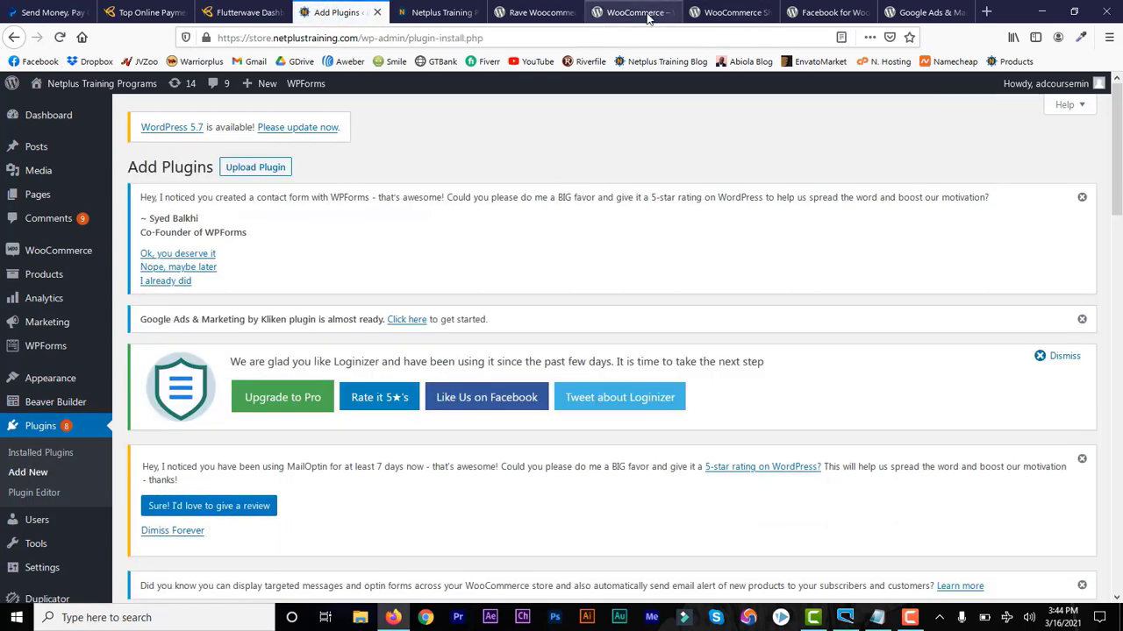
left_click(631, 12)
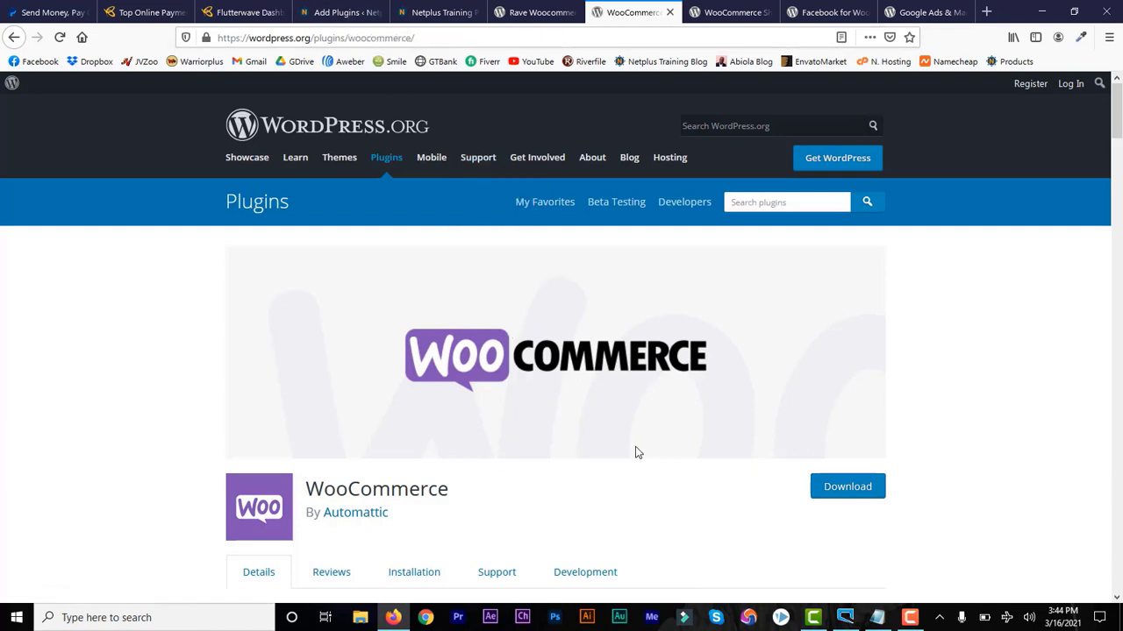
Copy the WooCommerce title and paste it into the Add Plugins search, showing WooCommerce as Active.
left_click_drag(457, 494, 308, 492)
key("ctrl+c")
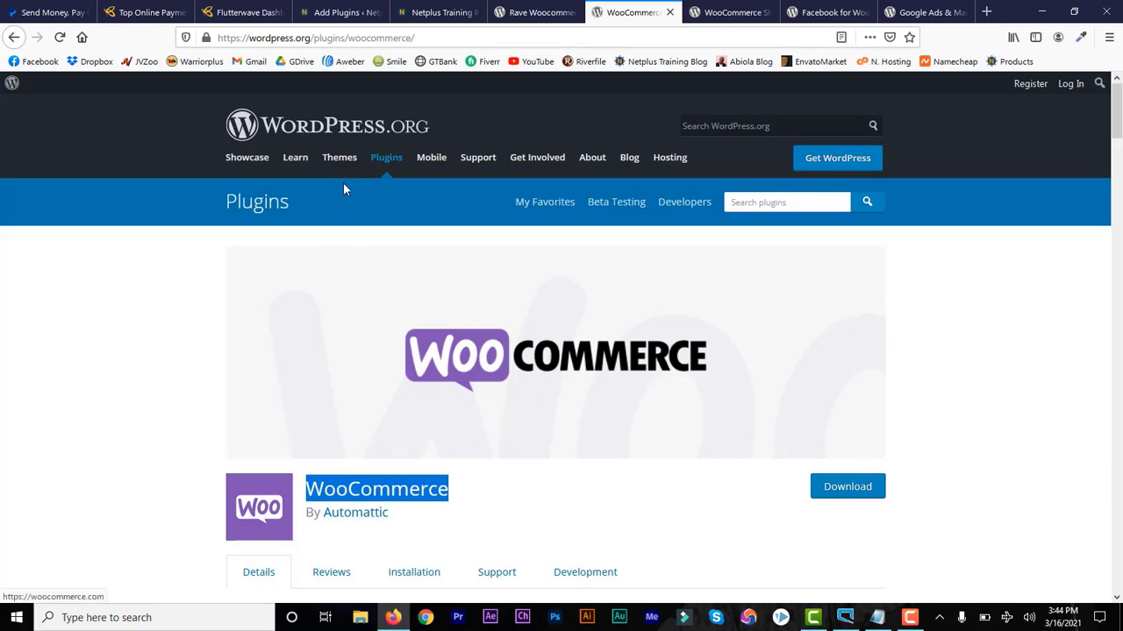
left_click(333, 12)
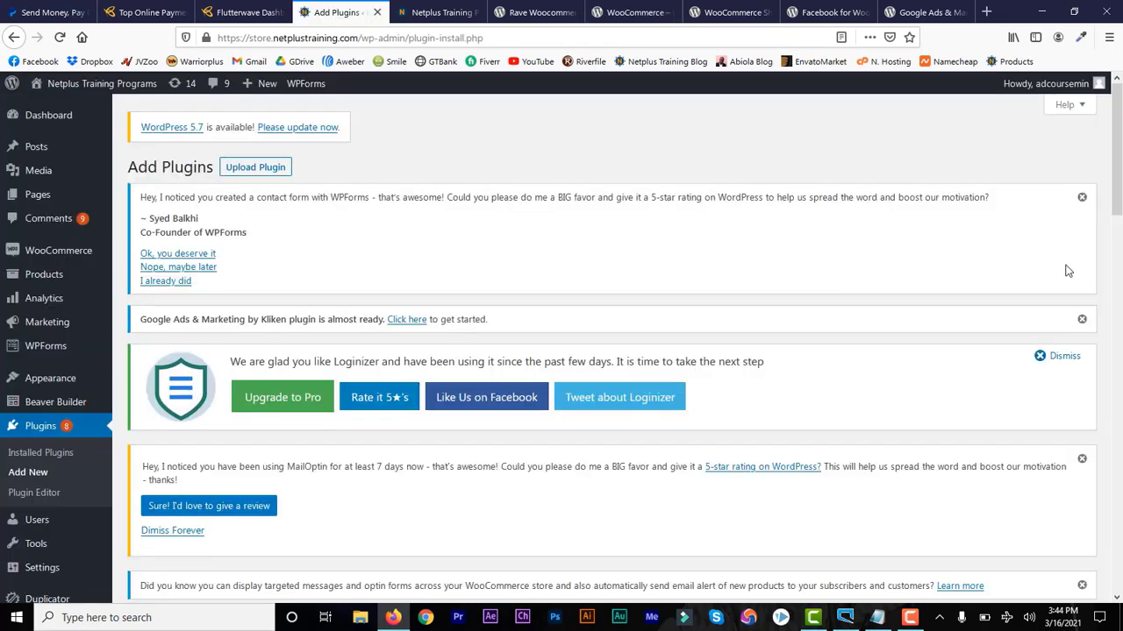
left_click_drag(1116, 207, 1119, 348)
left_click(949, 228)
key("ctrl+v")
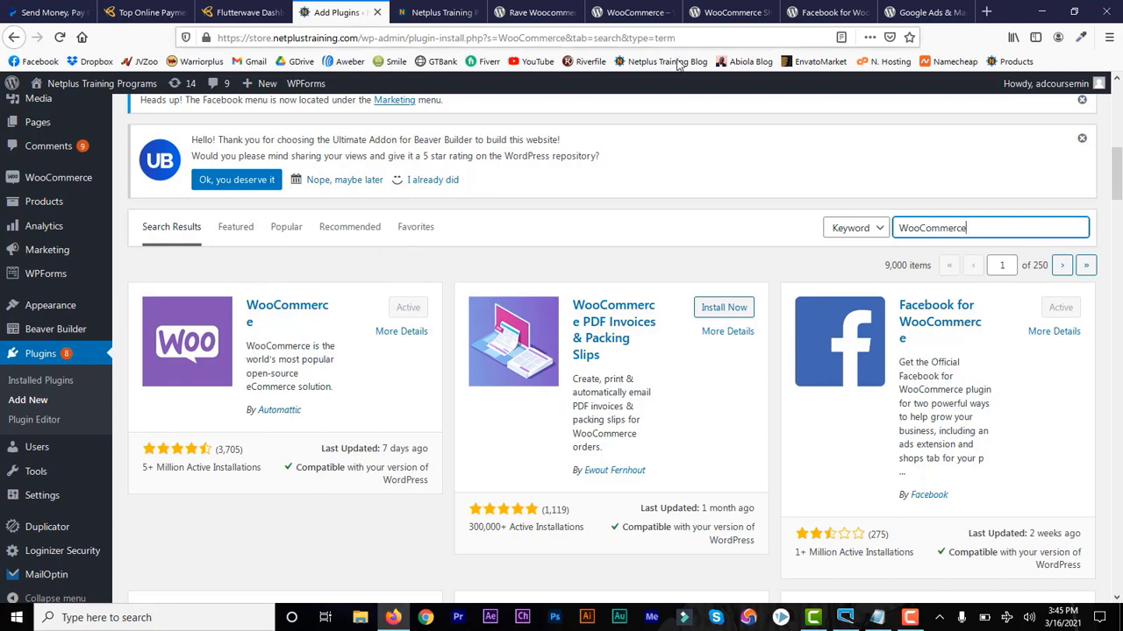
left_click(727, 16)
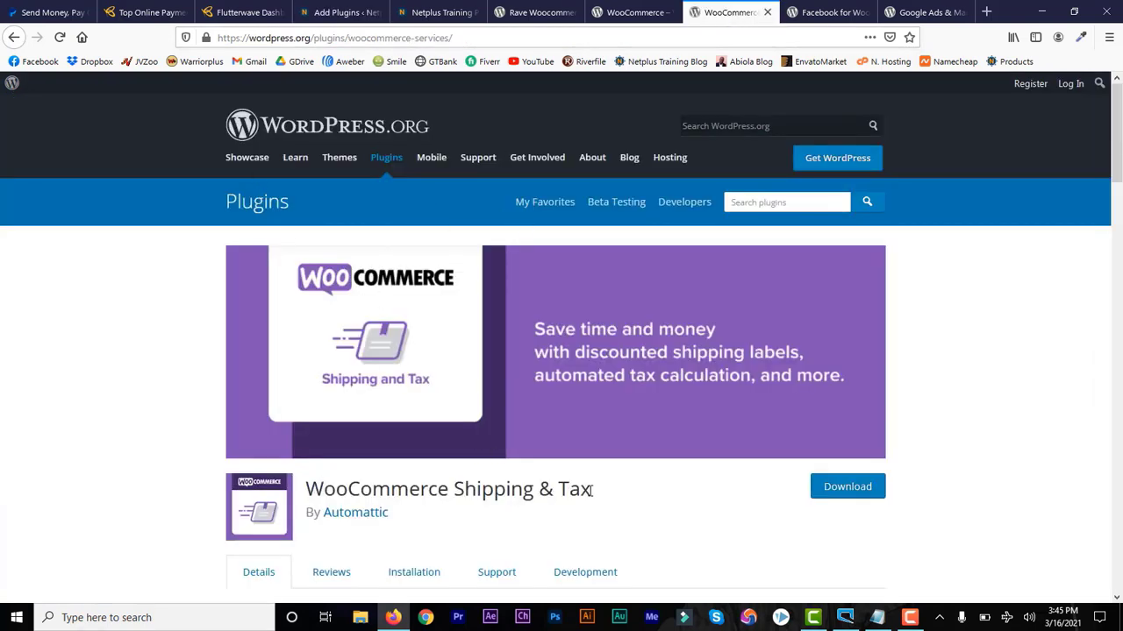
left_click_drag(593, 490, 306, 490)
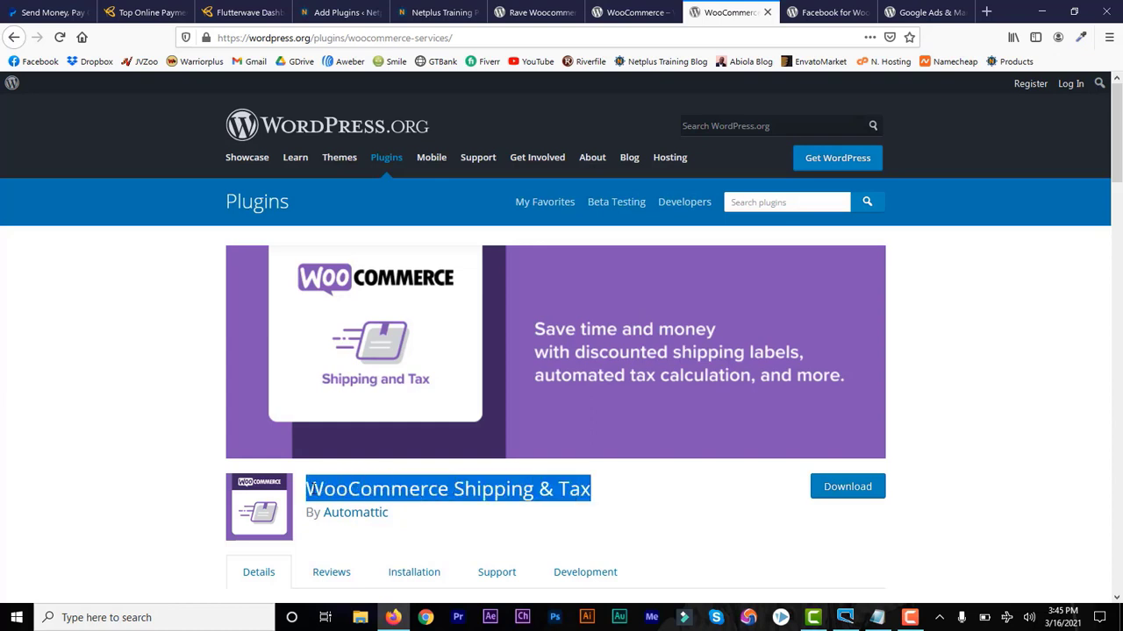
left_click(312, 489)
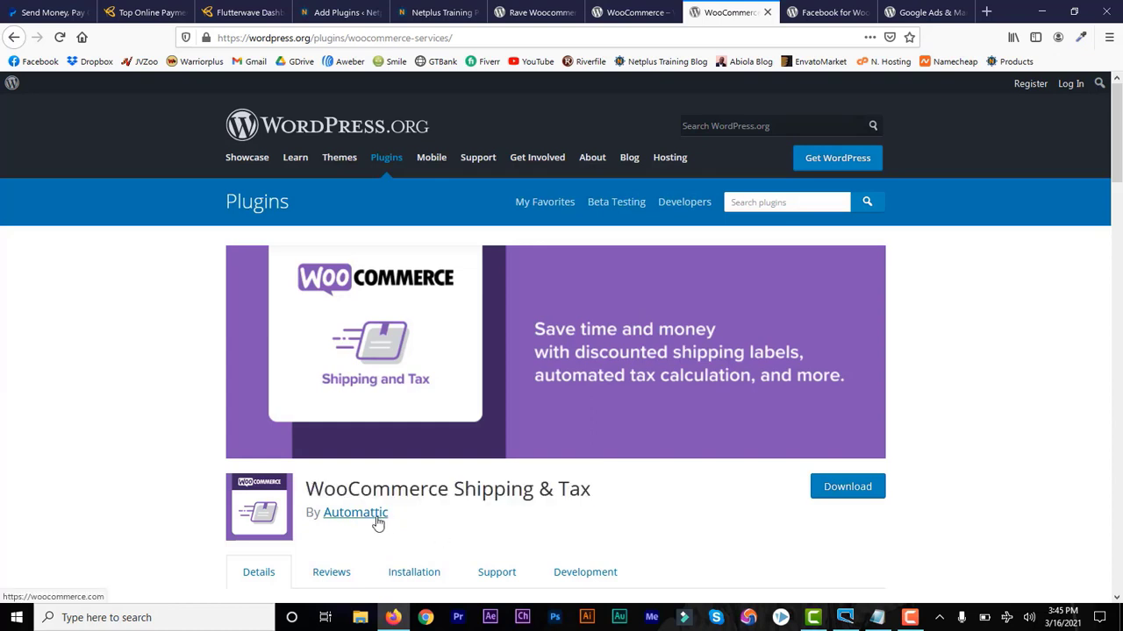
left_click(811, 16)
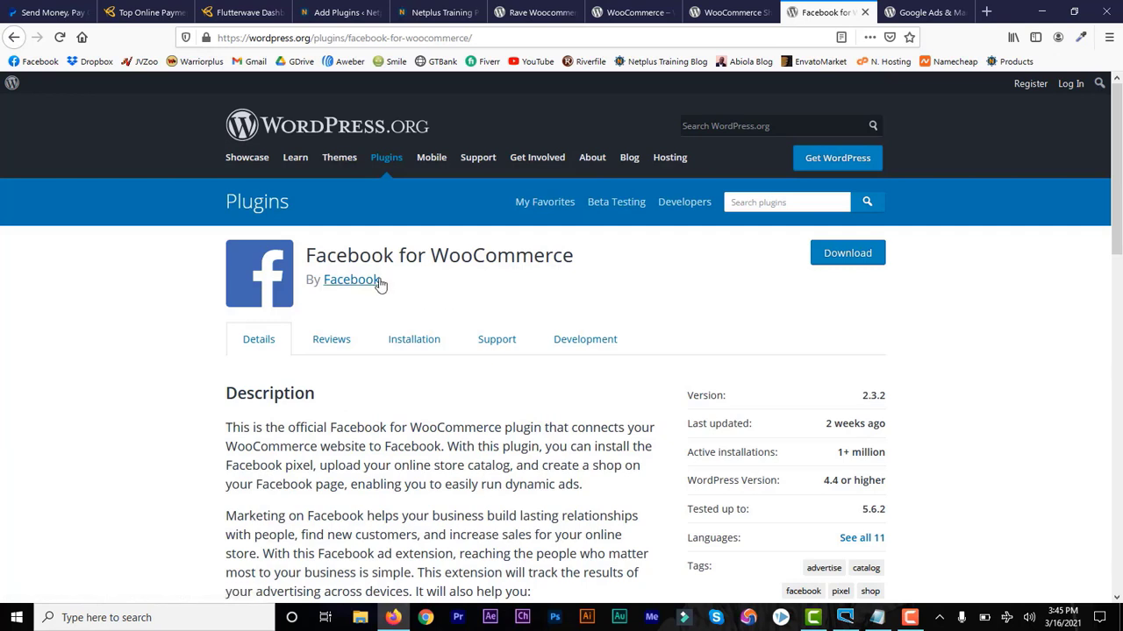
left_click_drag(577, 264, 307, 256)
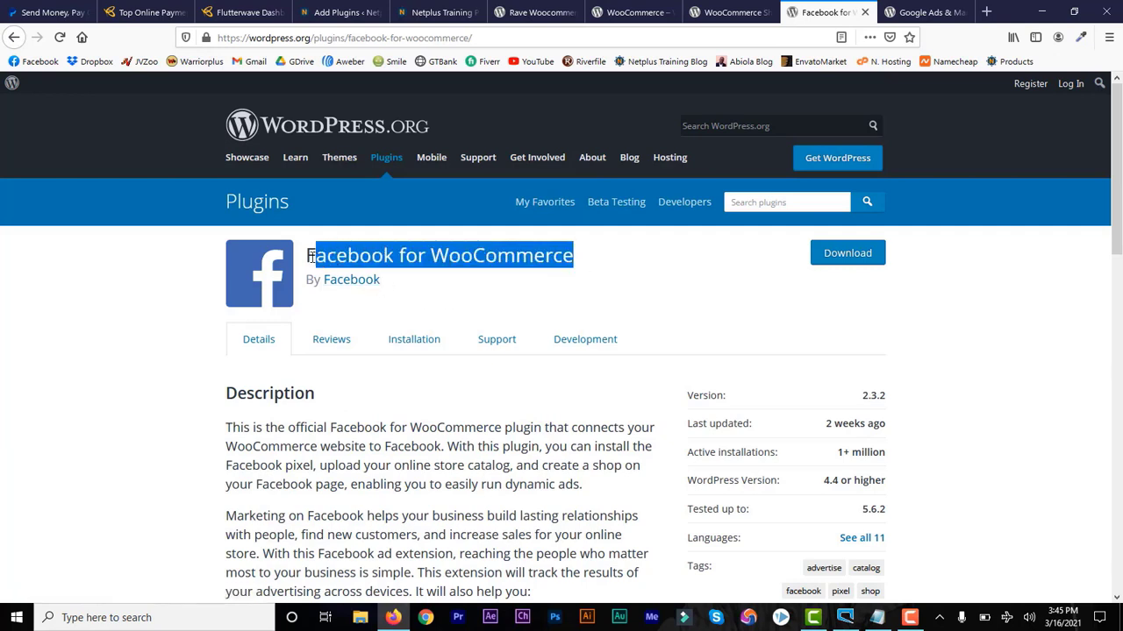
left_click(309, 256)
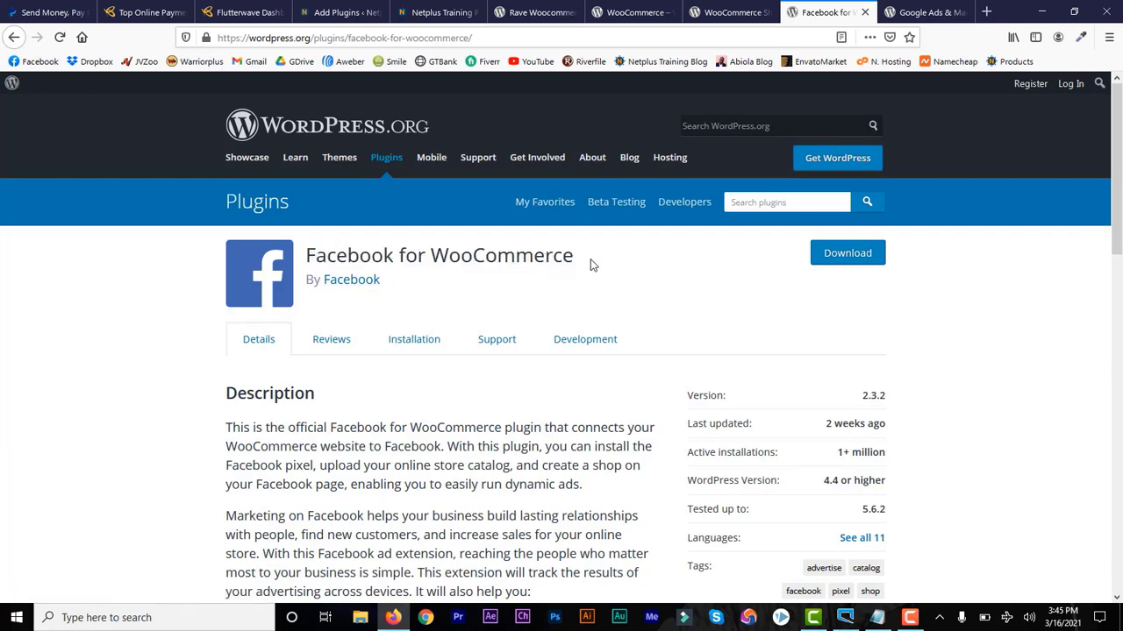
left_click(914, 11)
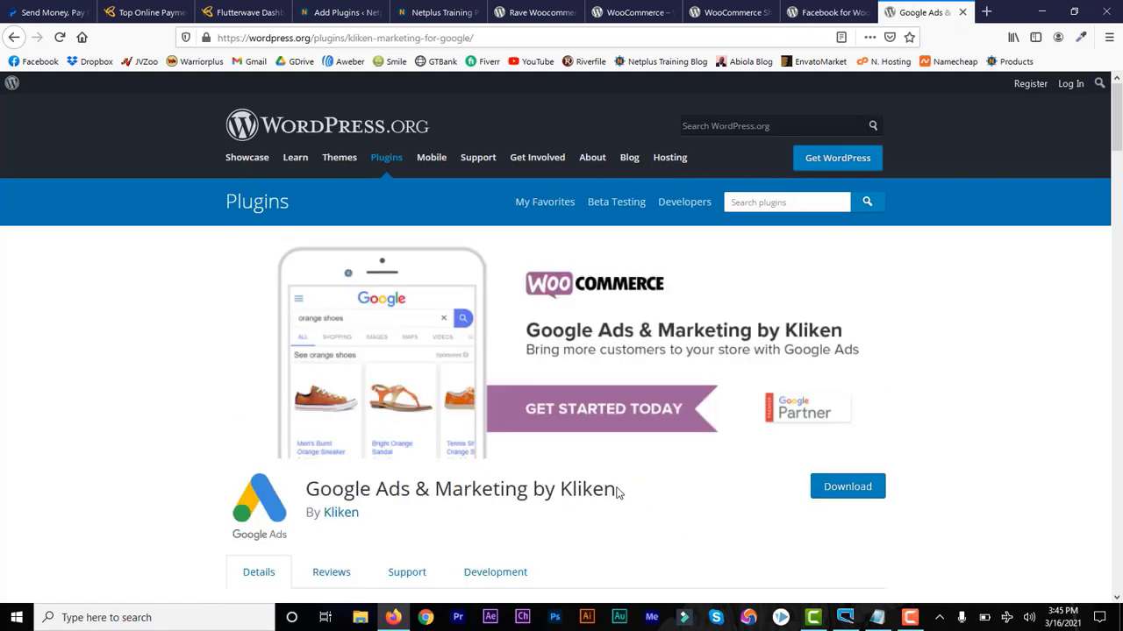
mouse_move(617, 493)
left_mouse_down()
mouse_move(314, 493)
mouse_move(587, 492)
mouse_move(633, 504)
left_mouse_up()
left_click(343, 12)
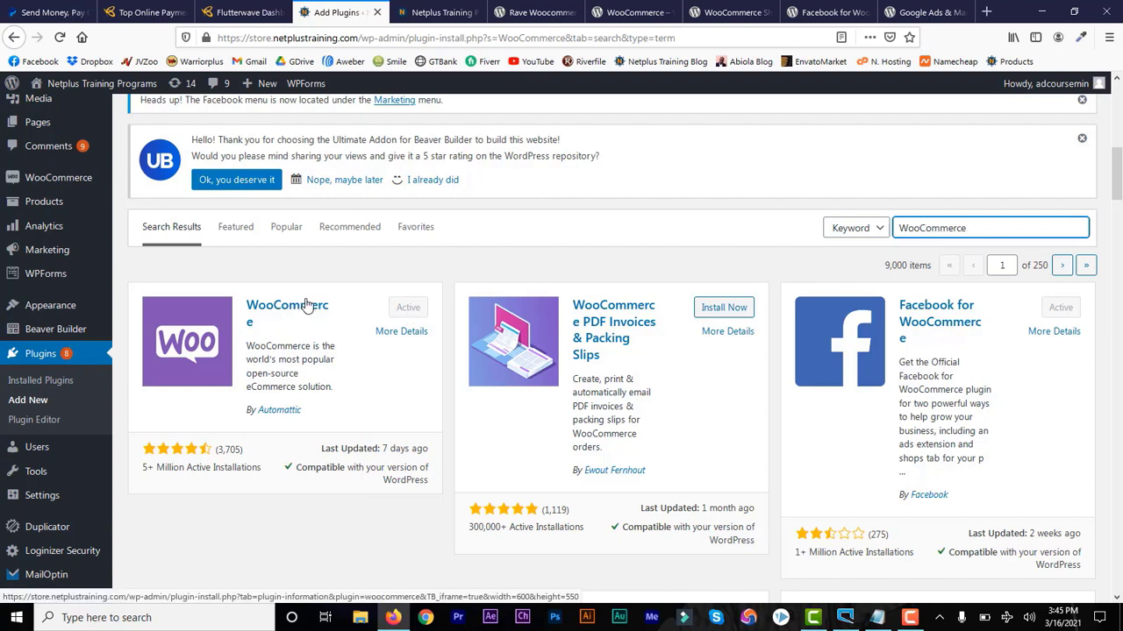
Show the WooCommerce Settings General tab, then switch to the Flutterwave dashboard.
mouse_move(57, 185)
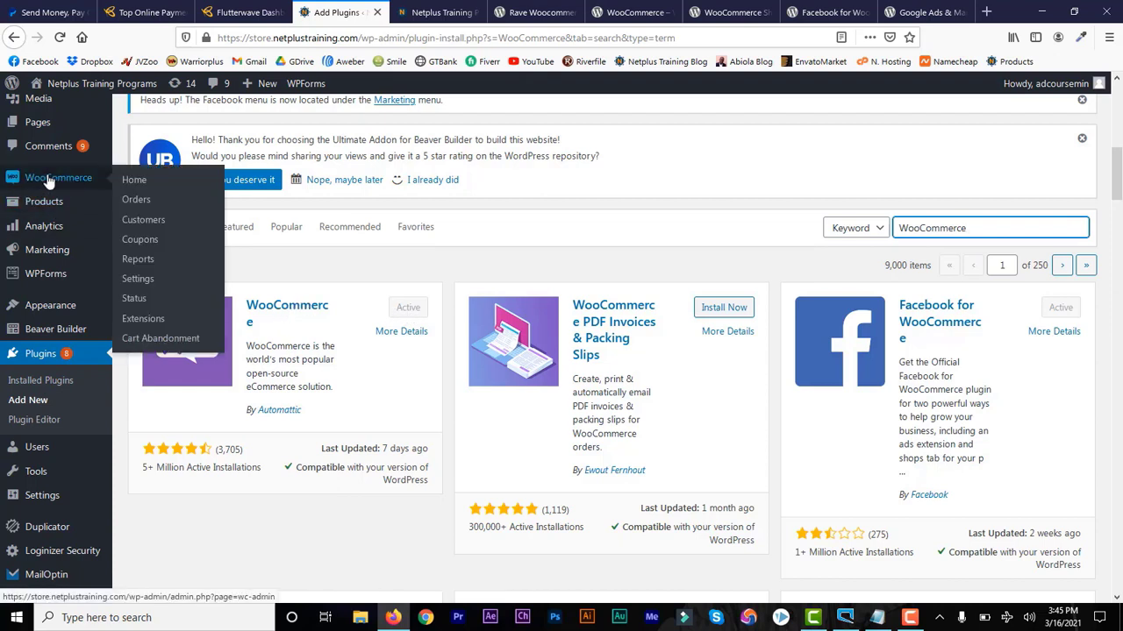
left_click(149, 283)
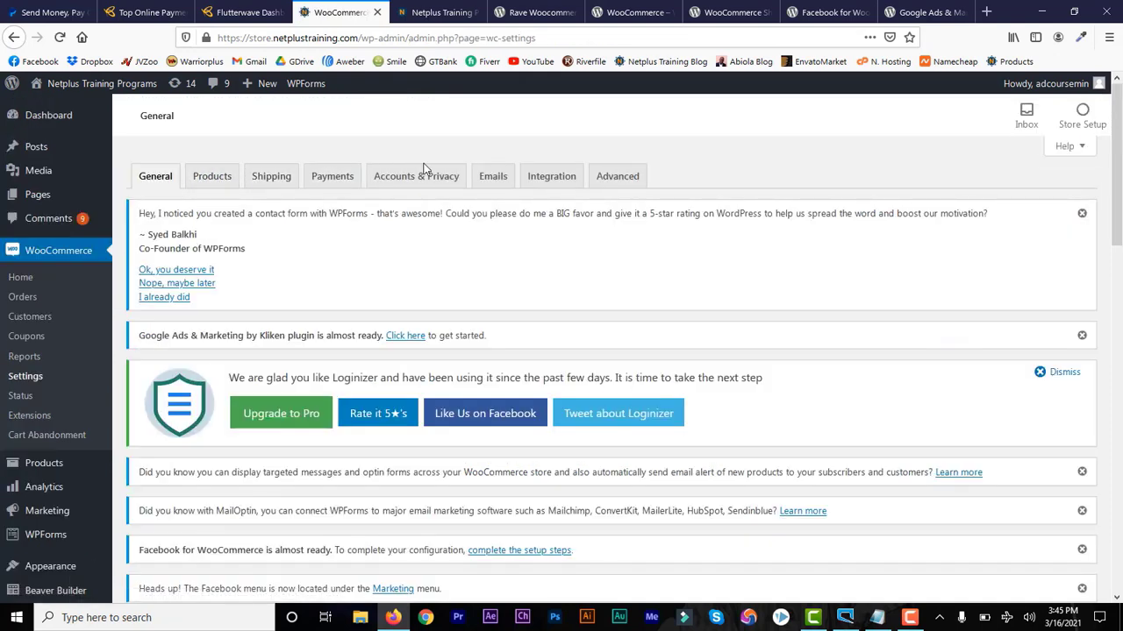
left_click(239, 12)
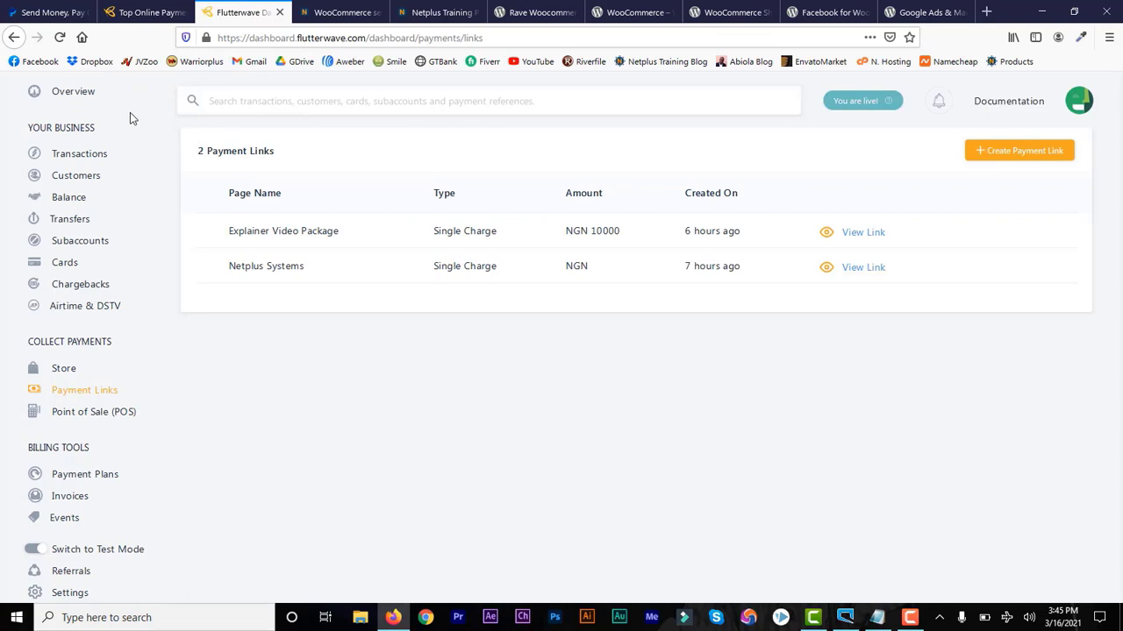
Review the Account Settings preferences: customer-paid fees with card, PayPal and bank payments enabled.
left_click(74, 594)
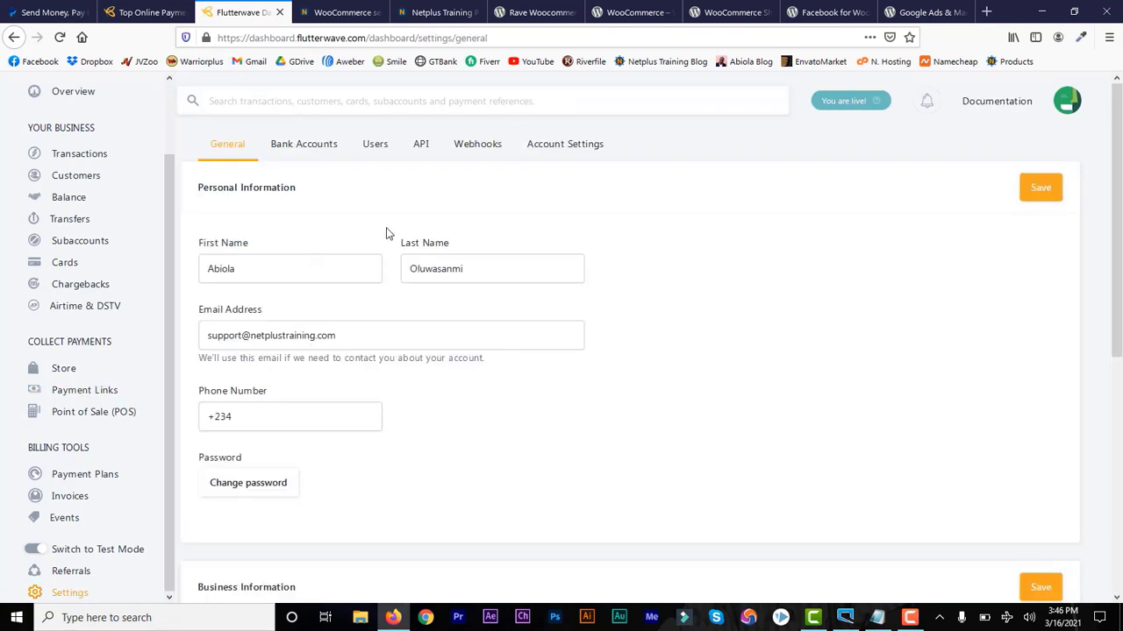
left_click(555, 150)
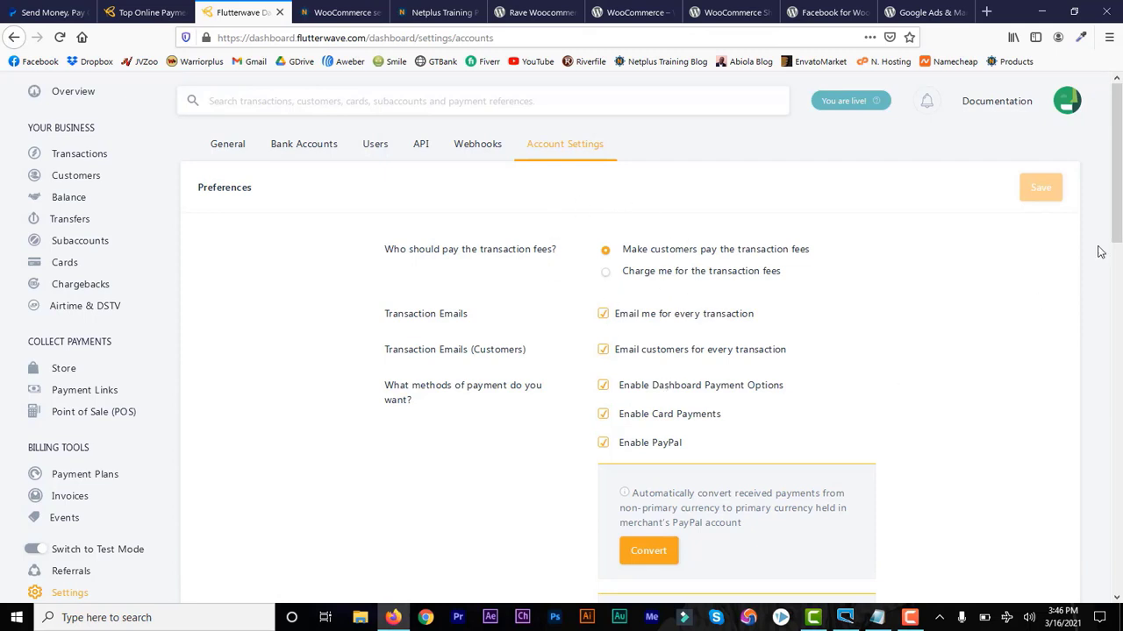
scroll(1107, 228, "down", 1)
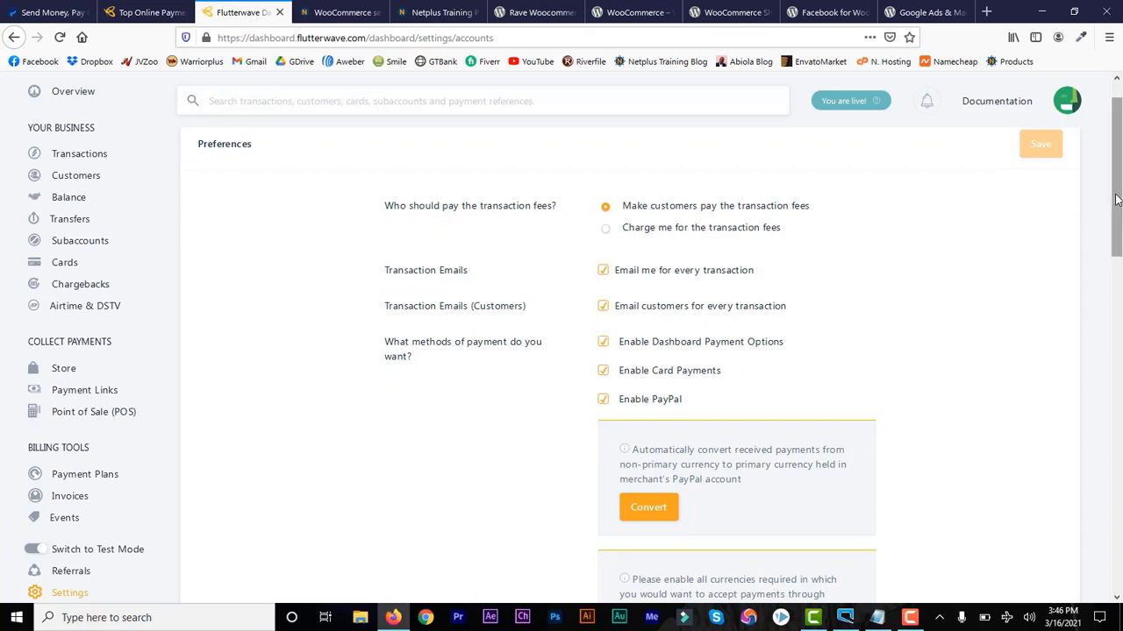
left_click_drag(1116, 198, 1118, 354)
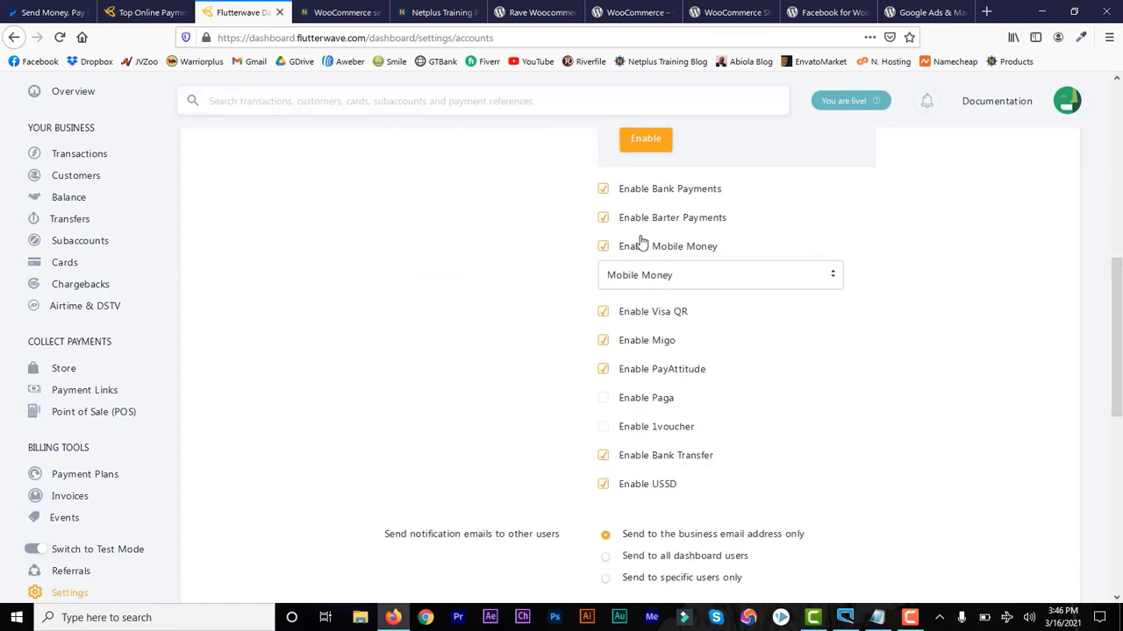
scroll(465, 149, "up", 8)
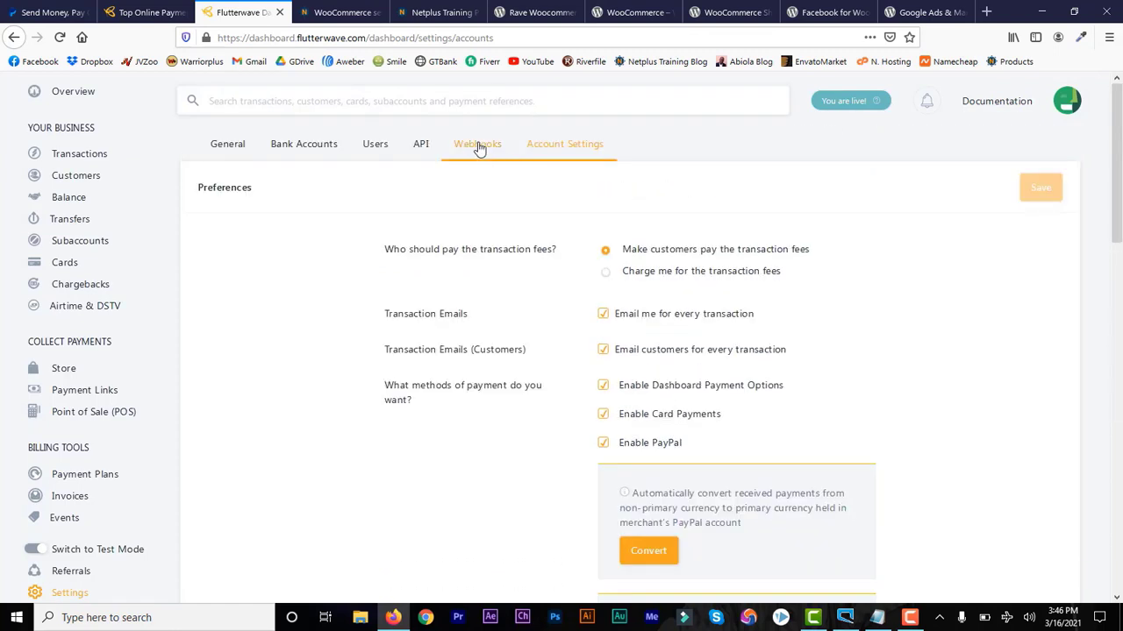
View the live webhook URL and secret hash, then switch back to the WooCommerce settings.
left_click(478, 149)
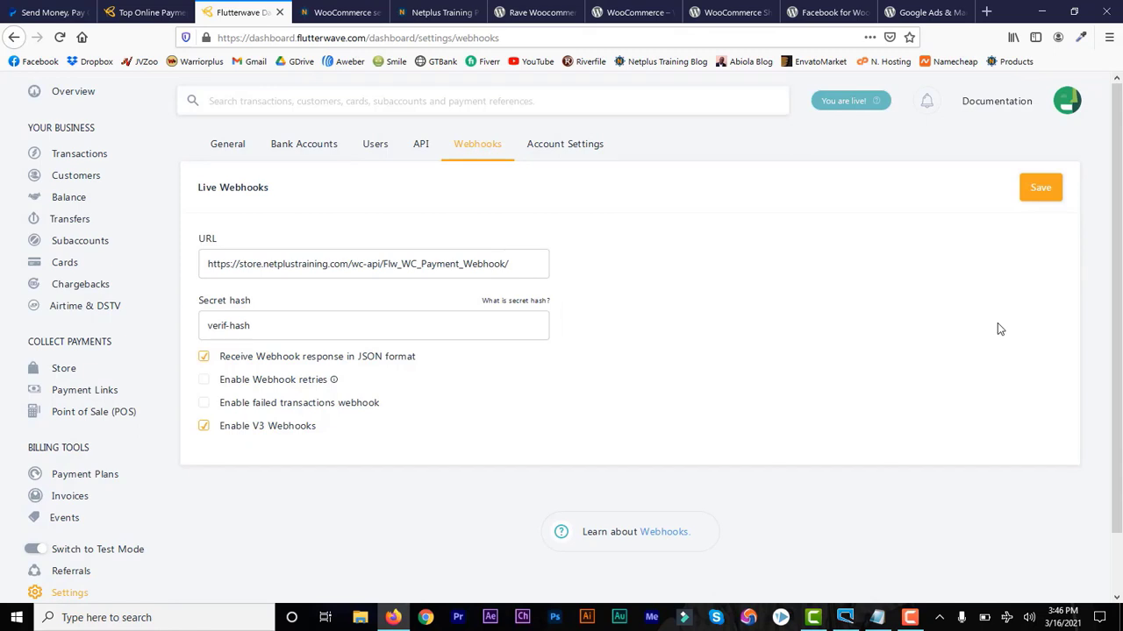
left_click(343, 12)
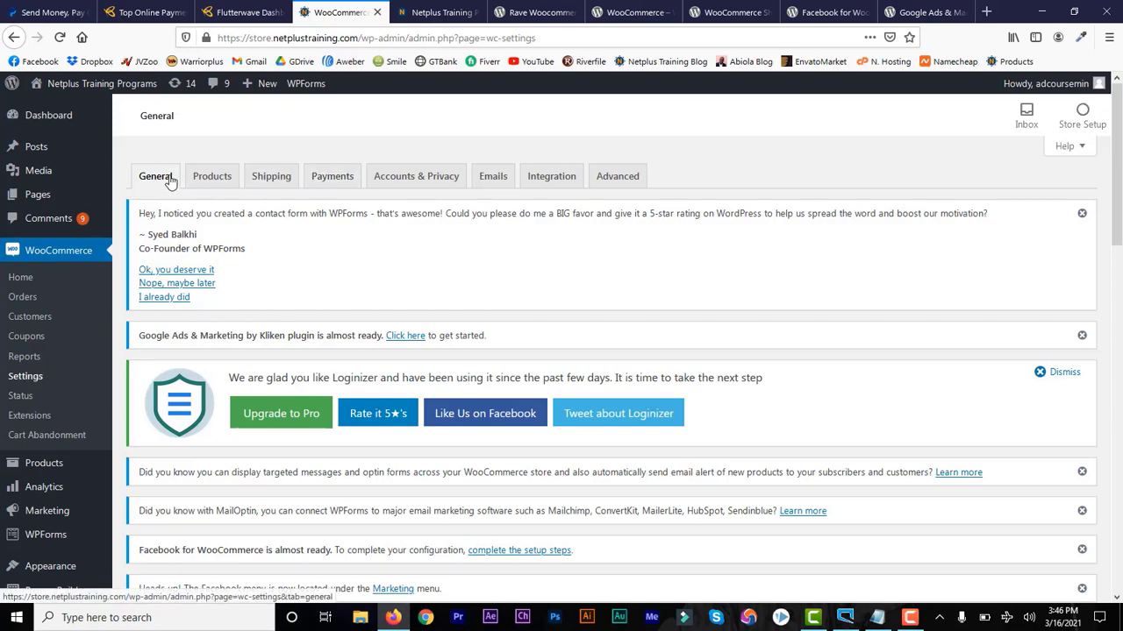
Scroll through the General settings' address and United States dollar currency, then show the Products tab.
scroll(1119, 231, "down", 5)
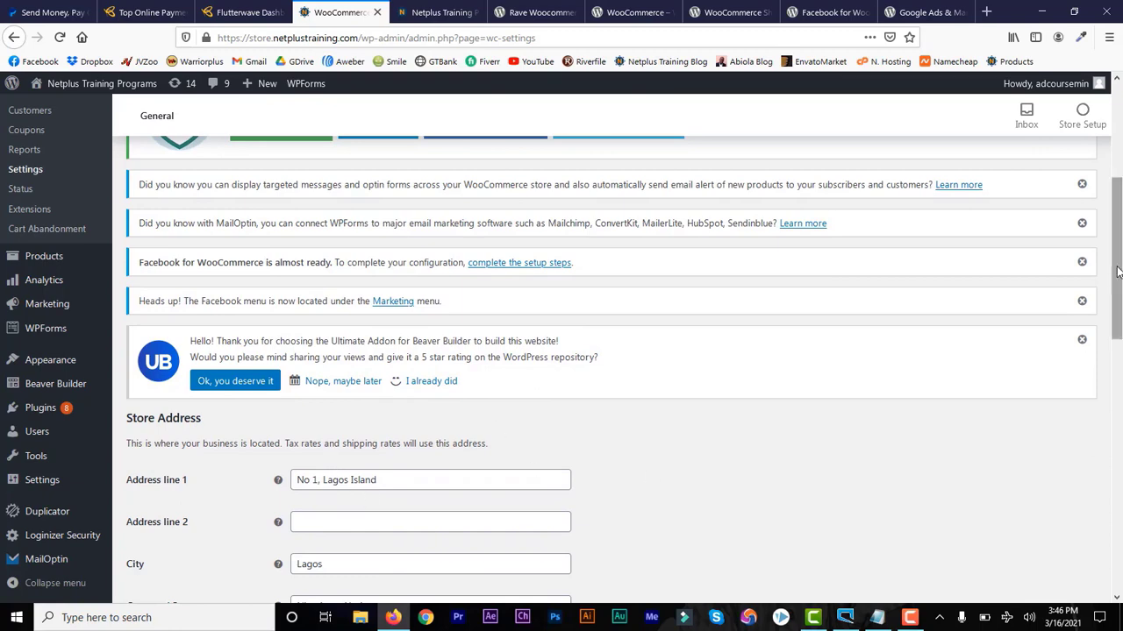
left_click_drag(1119, 268, 1119, 517)
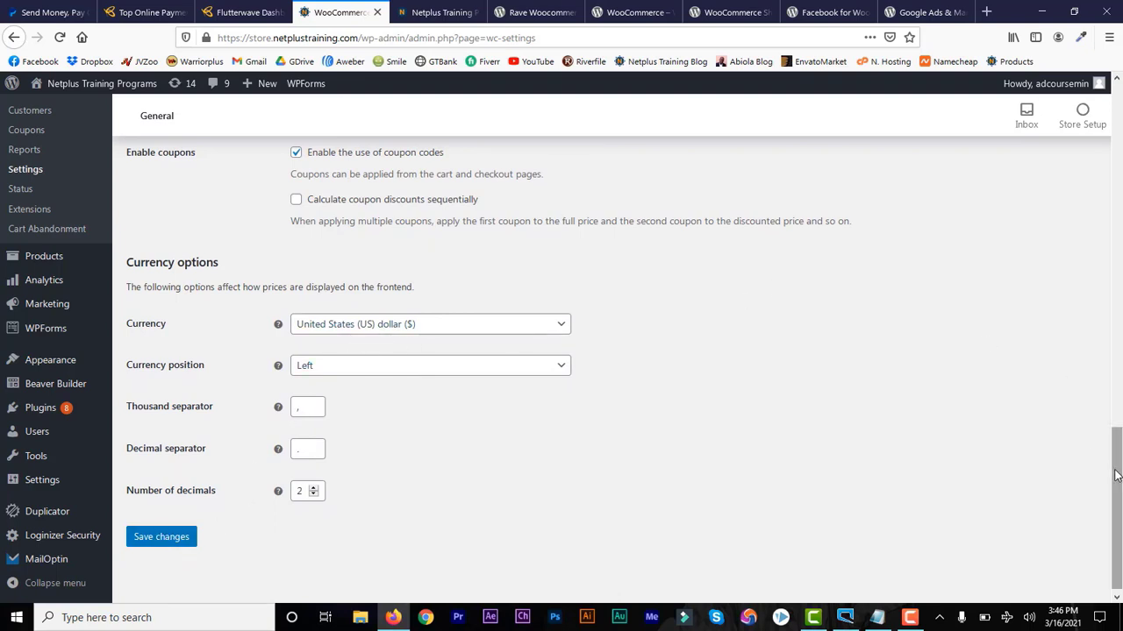
left_click_drag(1116, 475, 1115, 309)
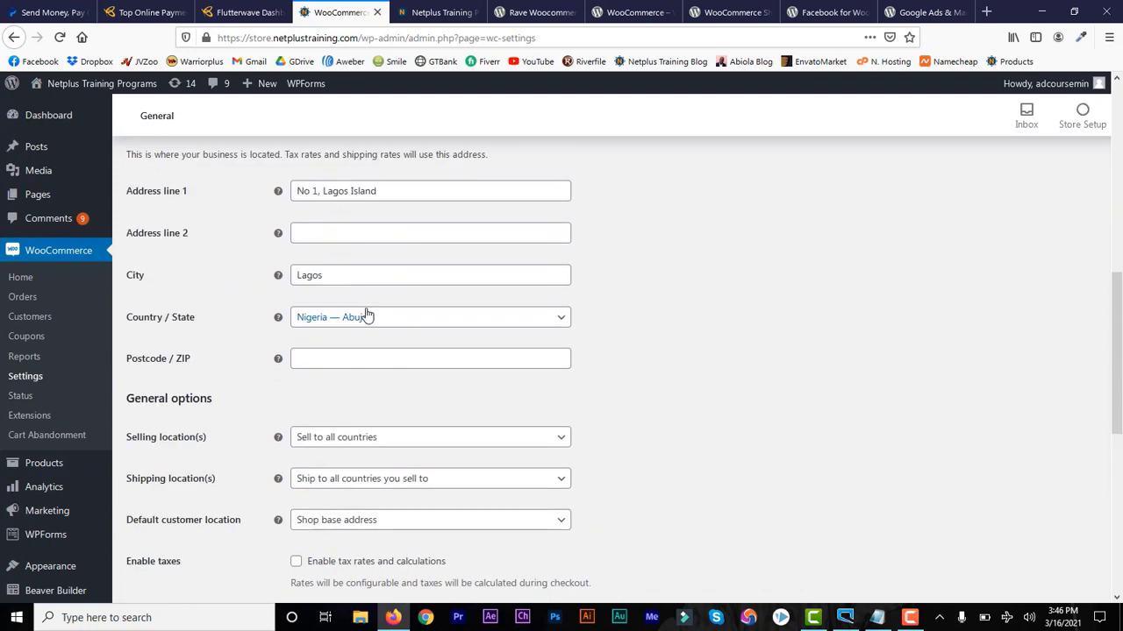
left_click_drag(1118, 331, 1120, 135)
left_click(210, 176)
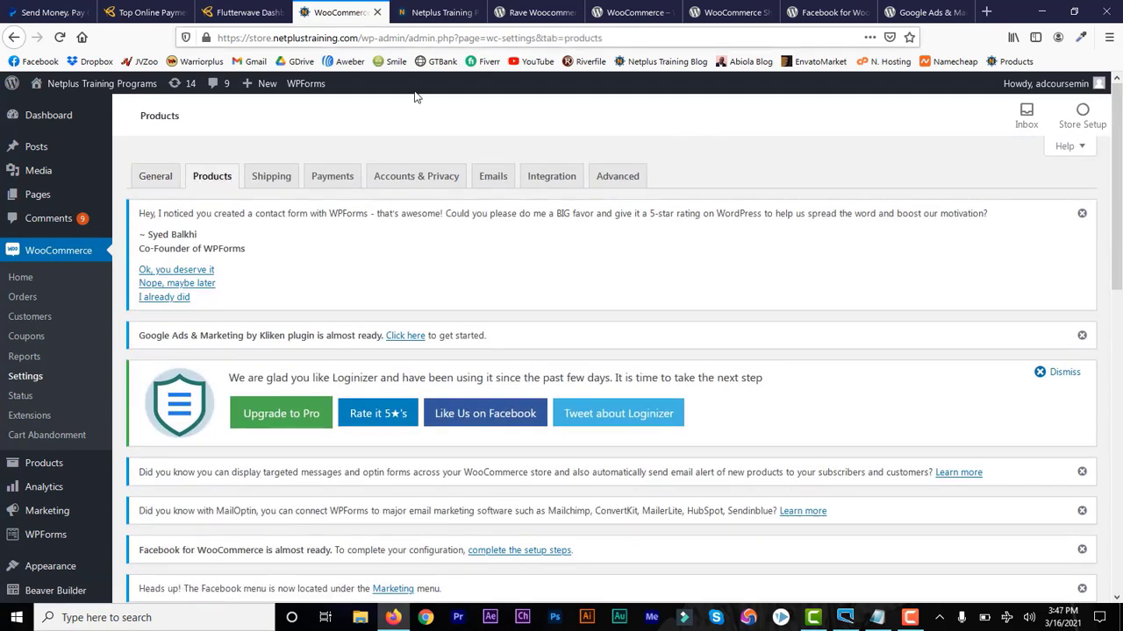
On the Payments tab, toggle Rave off and back on, checking the Flutterwave webhooks in between.
left_click(342, 182)
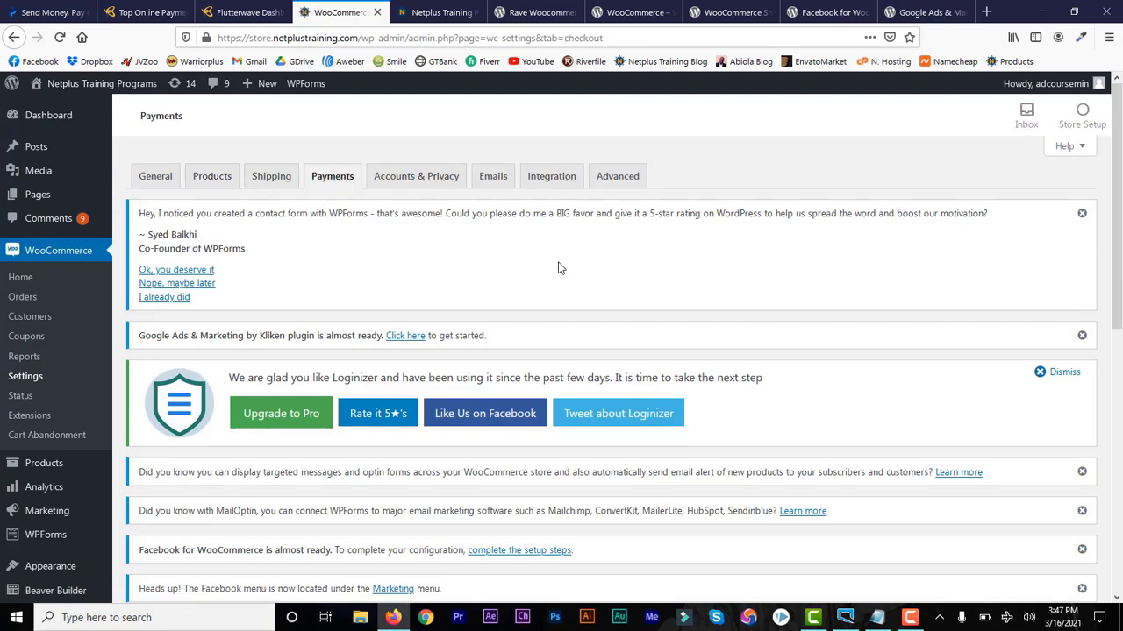
left_click_drag(1114, 207, 1119, 478)
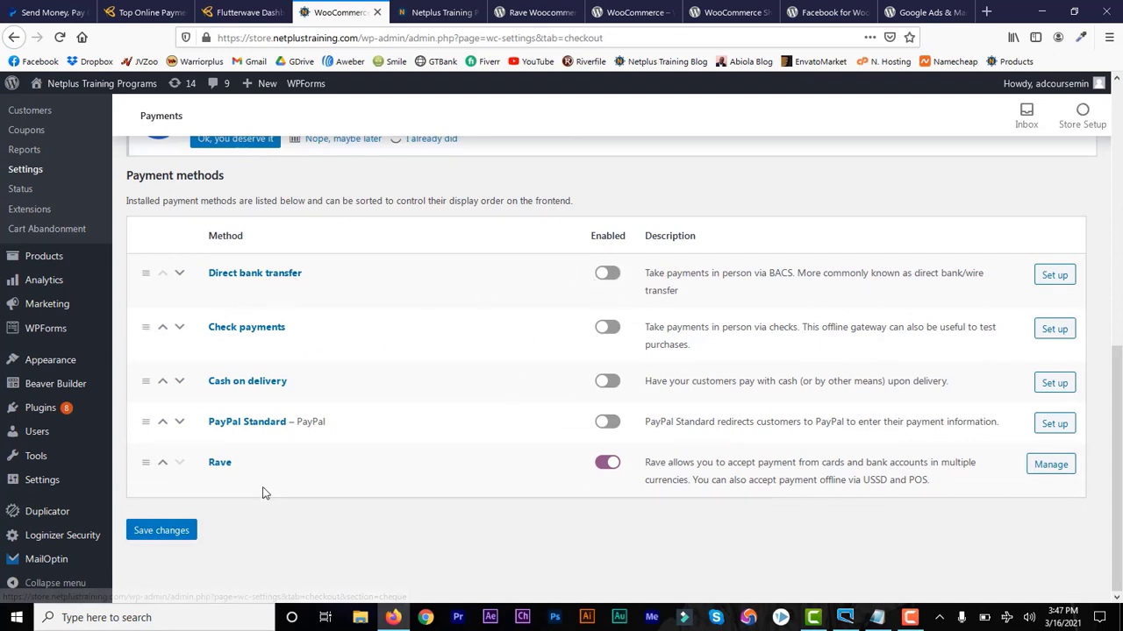
left_click(604, 469)
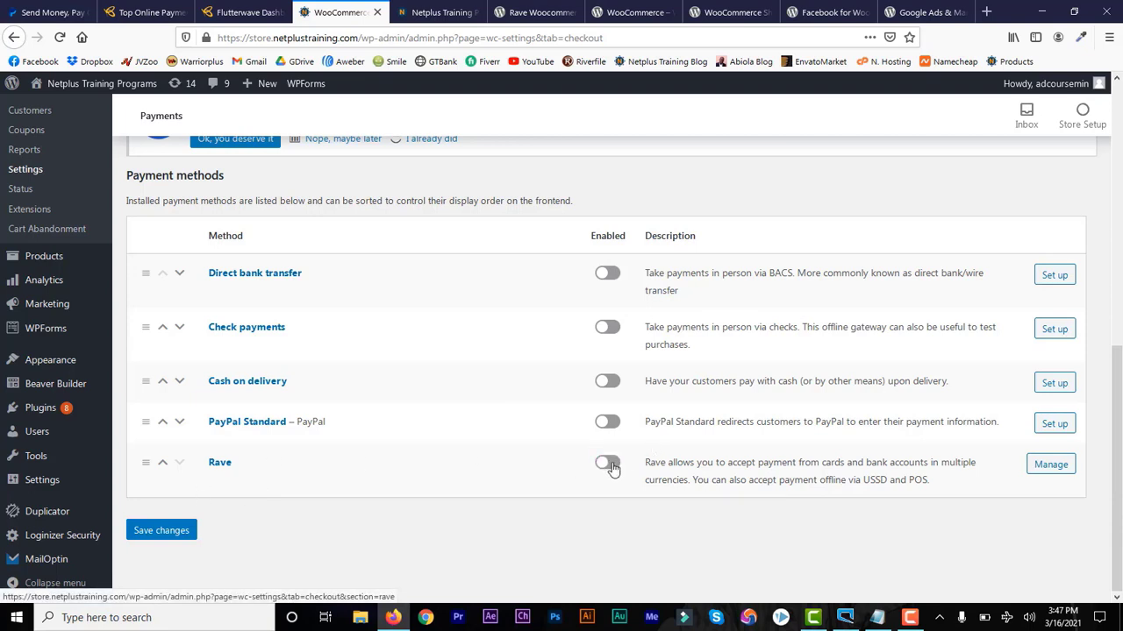
left_click(614, 469)
left_click(261, 16)
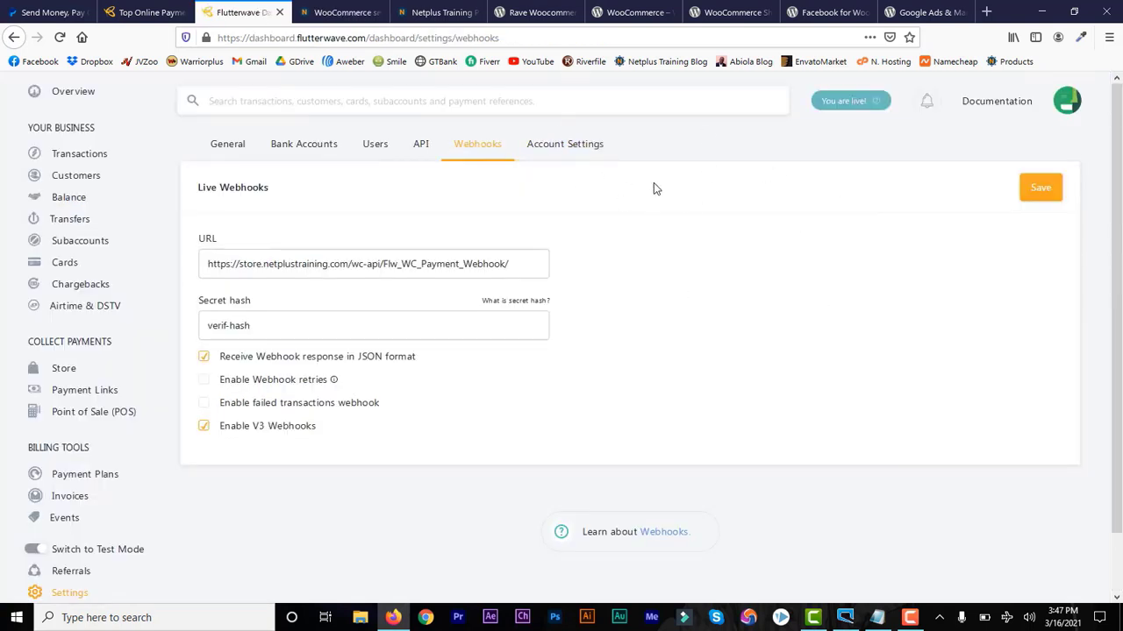
left_click(374, 15)
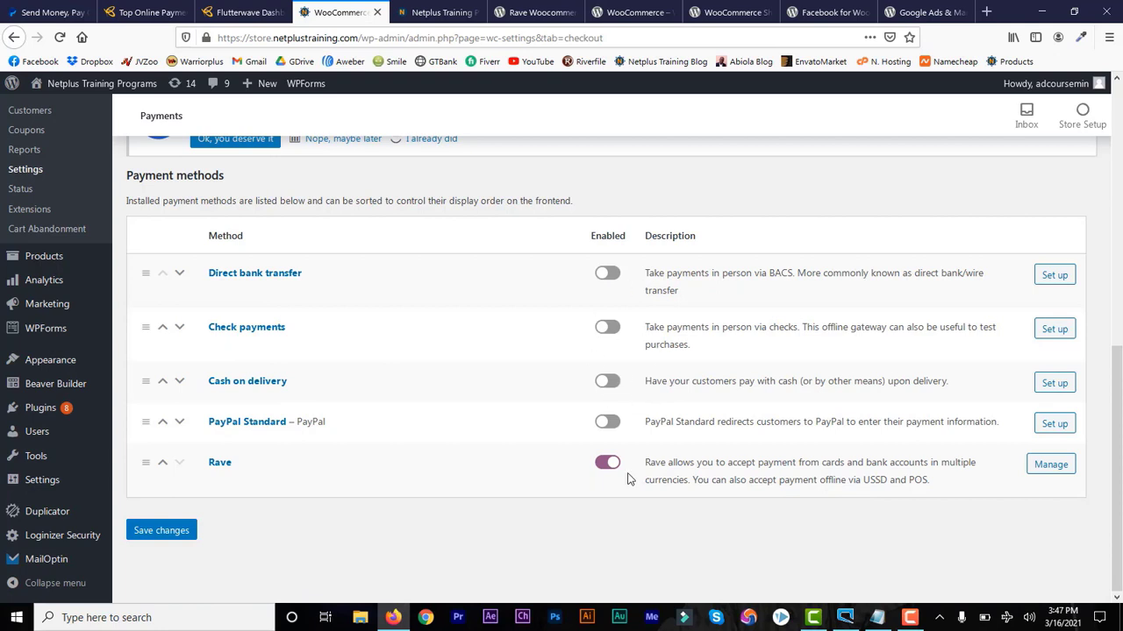
Save the payment methods with only Rave enabled, then go to Rave's Manage settings.
left_click(178, 532)
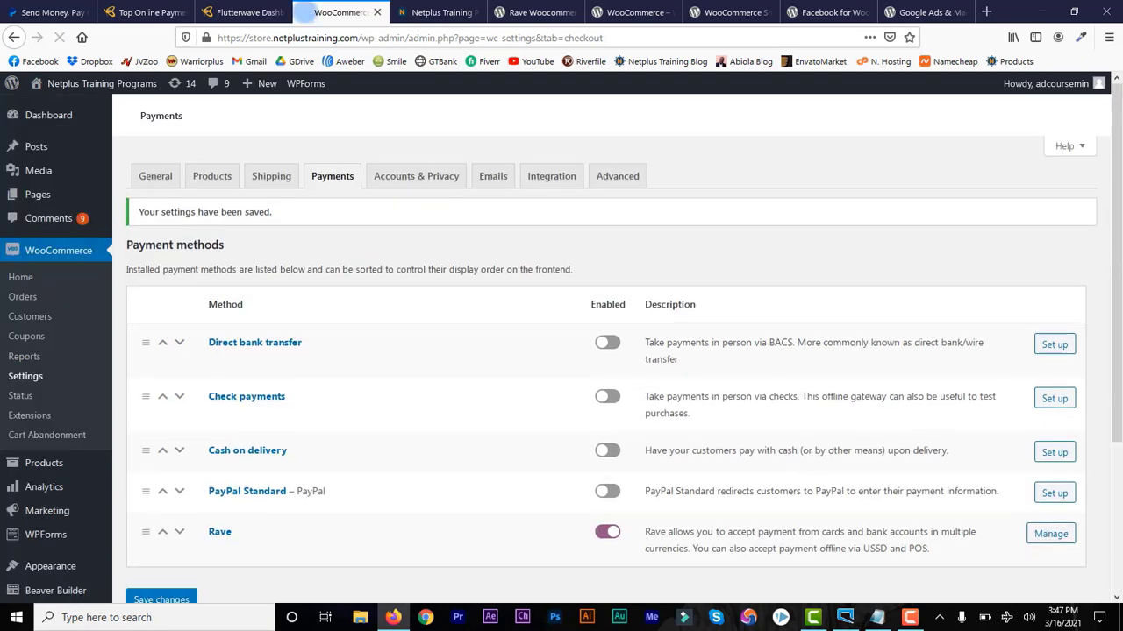
left_click_drag(1116, 267, 1118, 508)
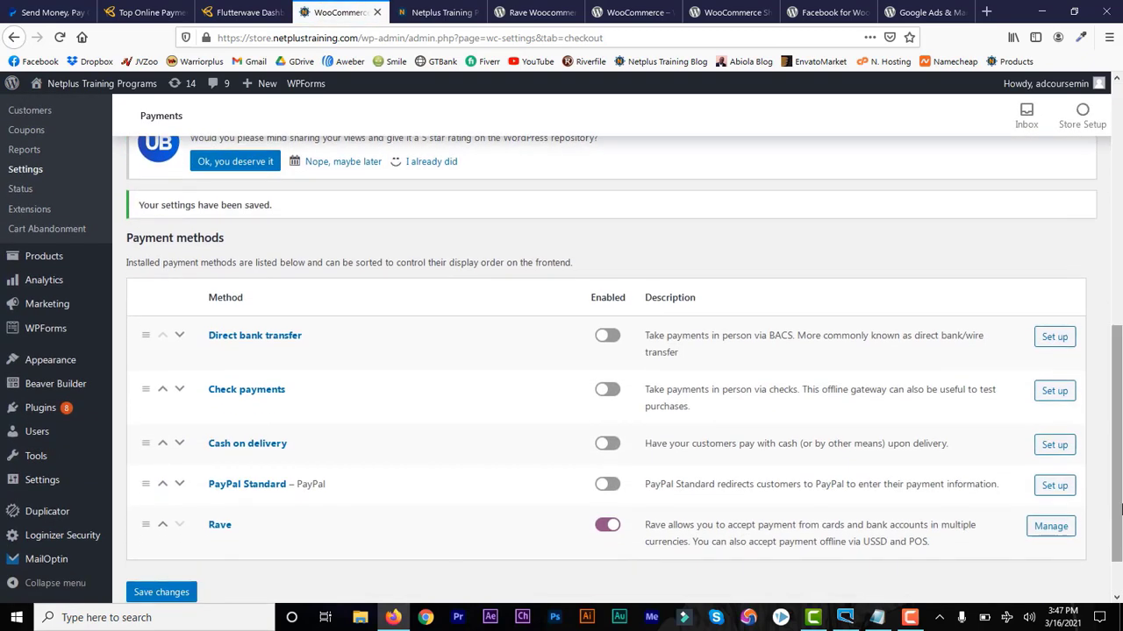
left_click(1047, 537)
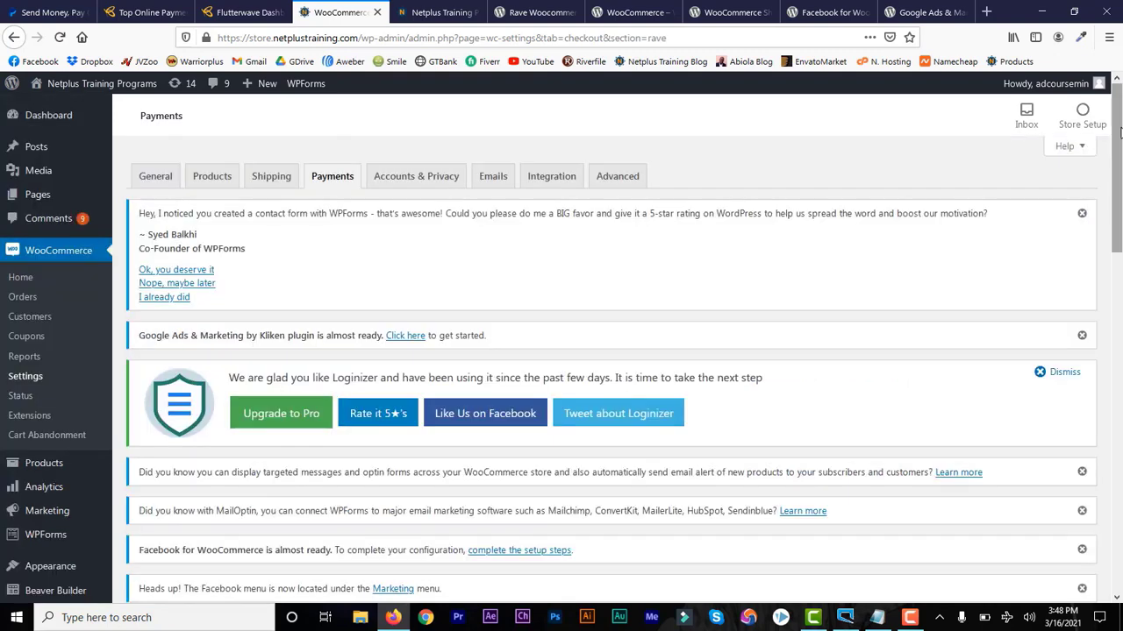
Compare the store's webhook URL with the one in the Flutterwave webhook settings.
left_click_drag(1118, 153, 1118, 333)
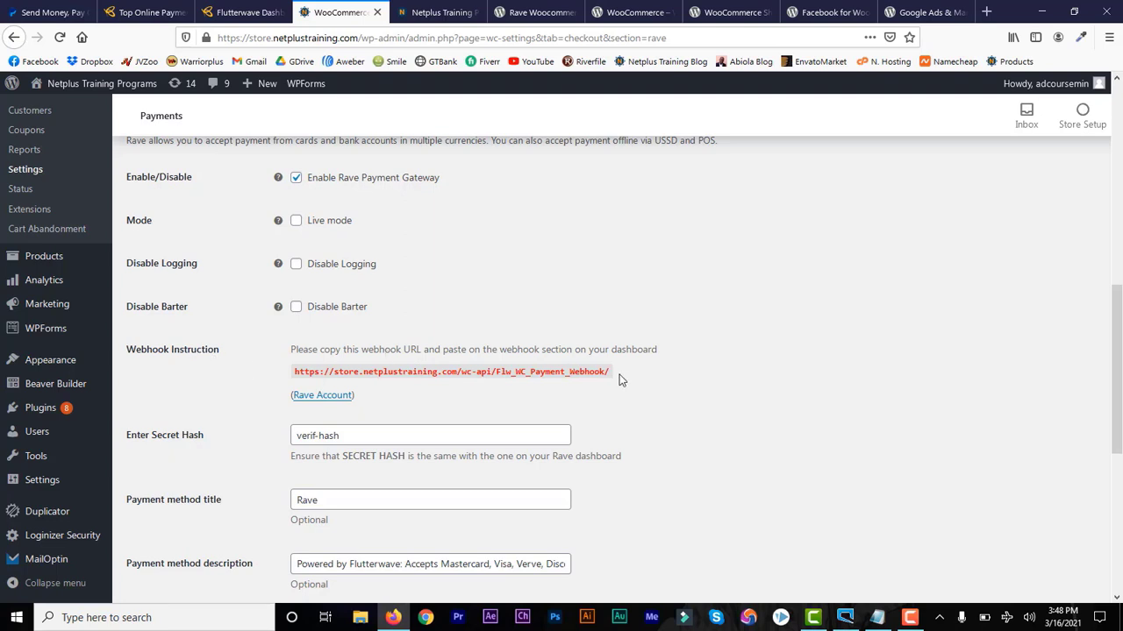
left_click_drag(619, 379, 305, 374)
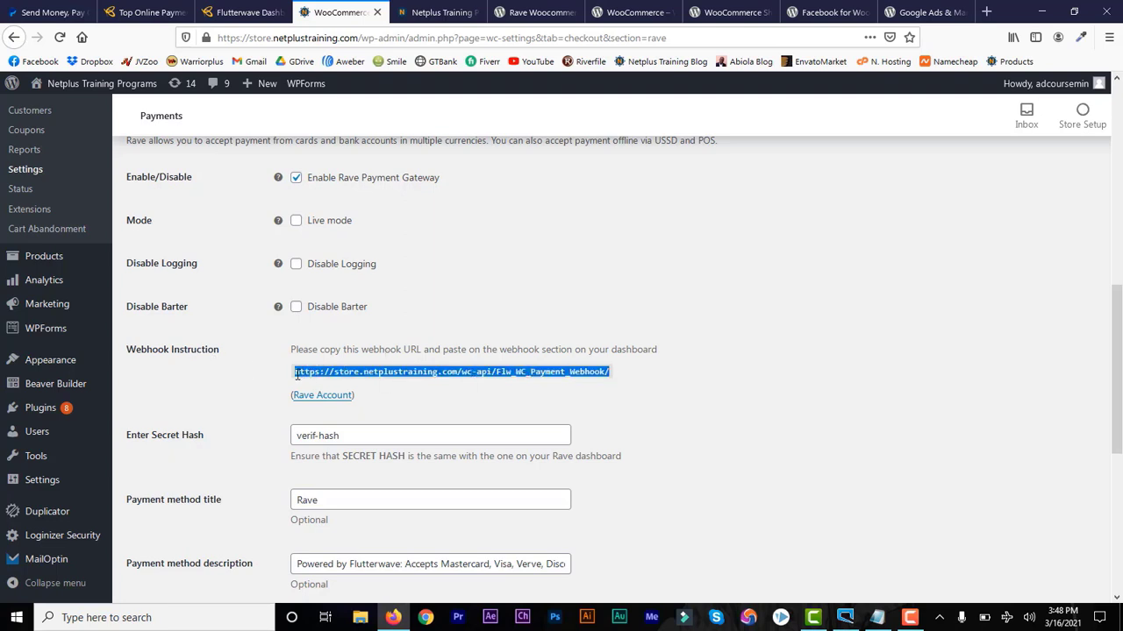
left_click(244, 12)
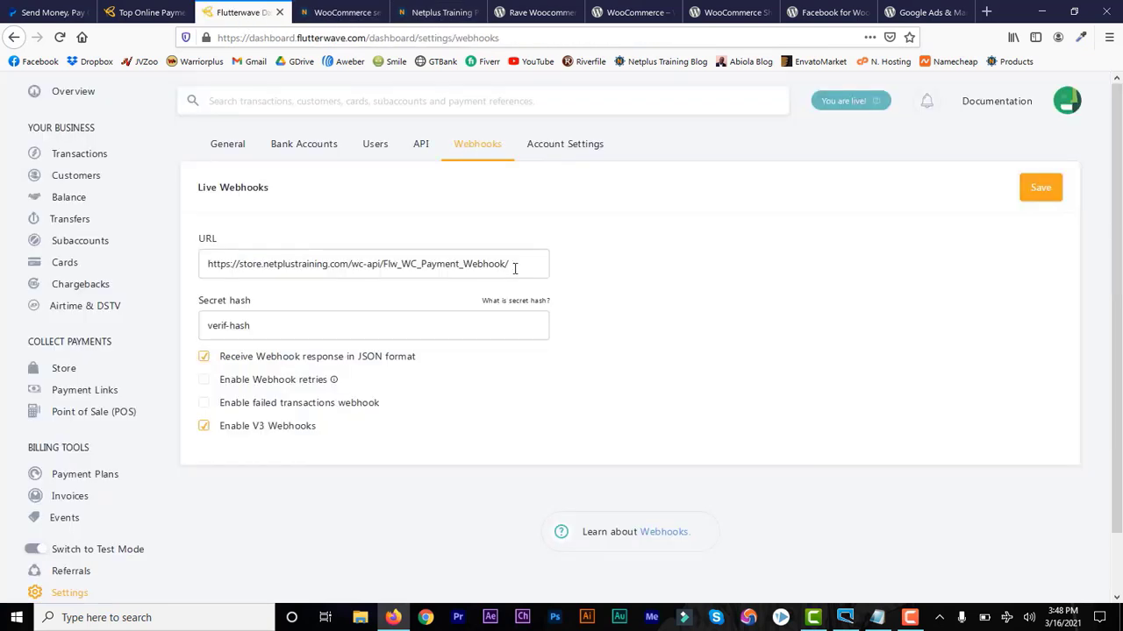
left_click_drag(515, 268, 188, 256)
left_click(183, 277)
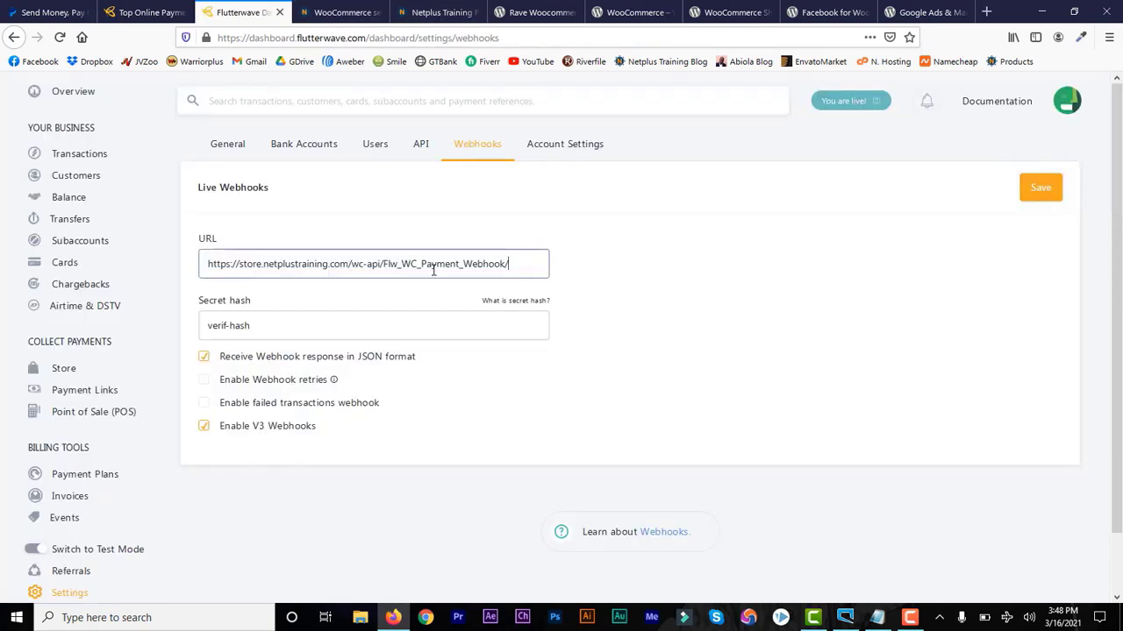
left_click(345, 14)
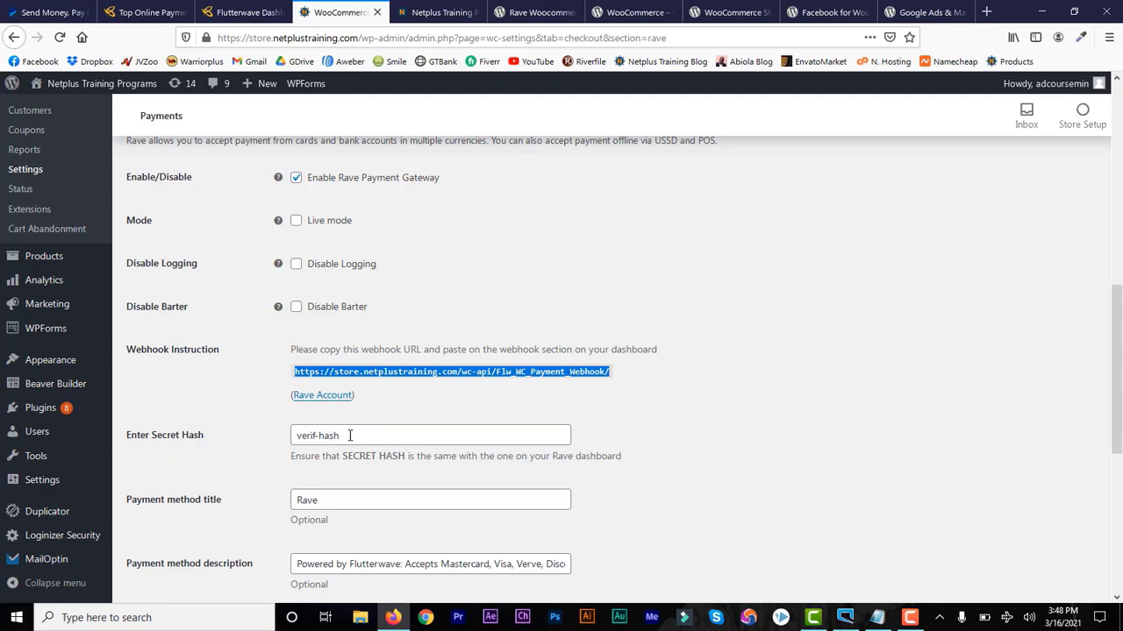
left_click_drag(346, 435, 271, 436)
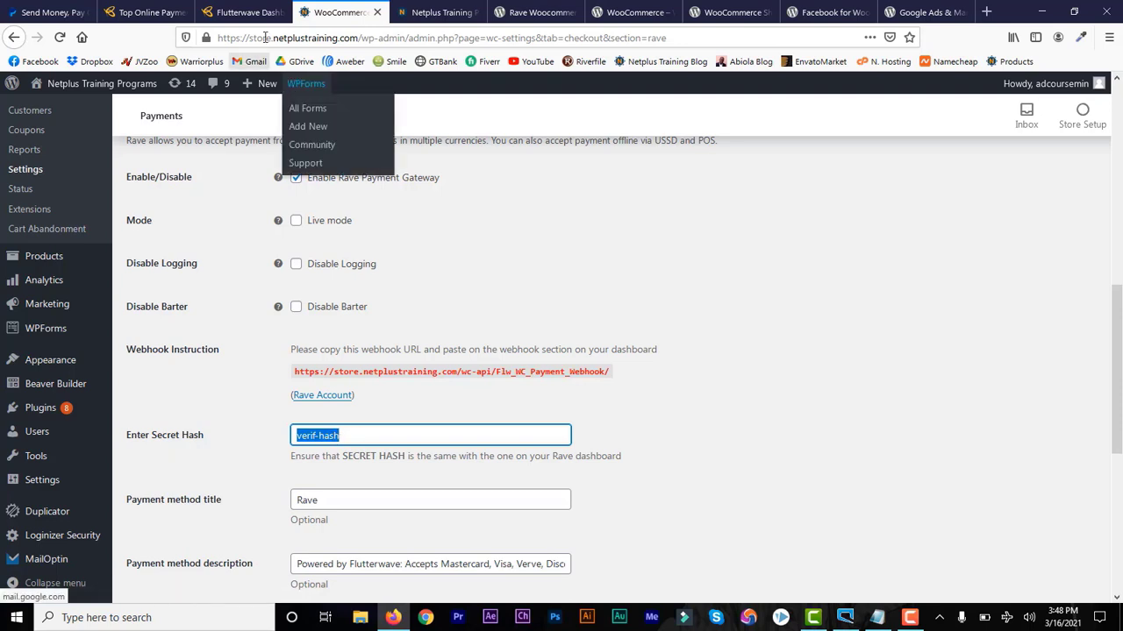
left_click(244, 12)
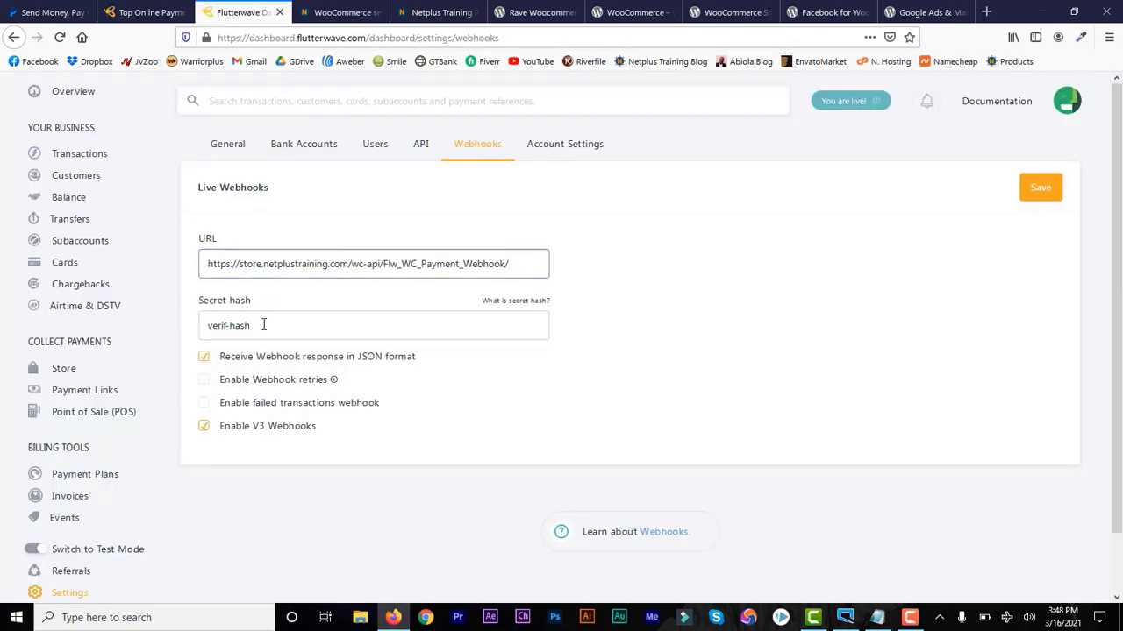
left_click_drag(263, 324, 194, 332)
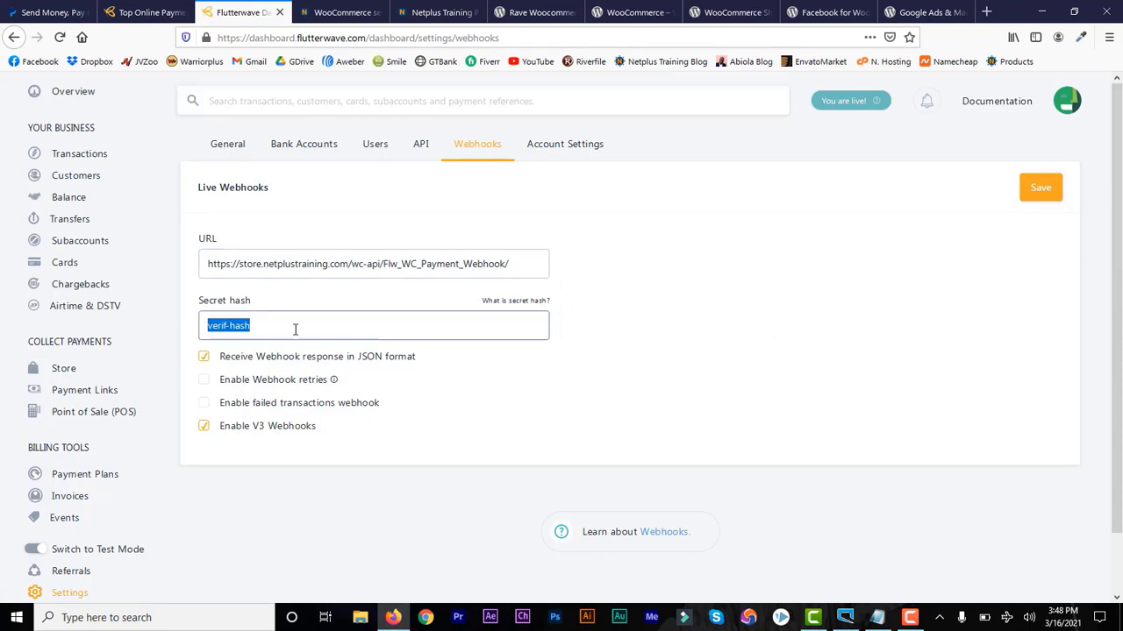
left_click(1034, 193)
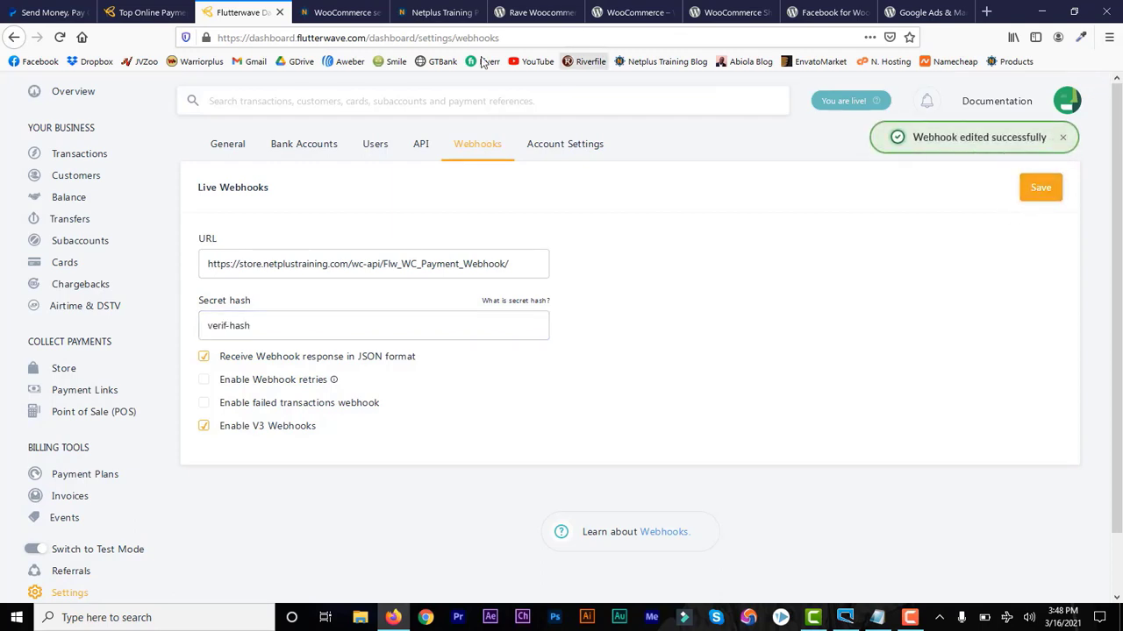
left_click(352, 20)
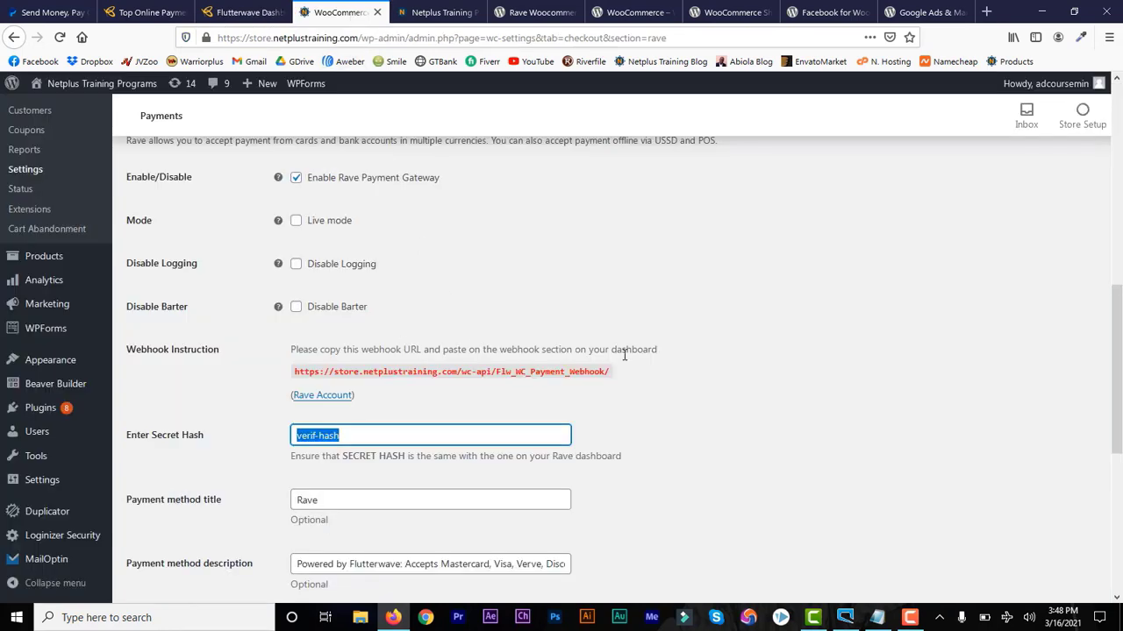
left_click_drag(1117, 386, 1116, 516)
Open the Flutterwave API keys settings and switch the account to test mode.
scroll(443, 305, "up", 2)
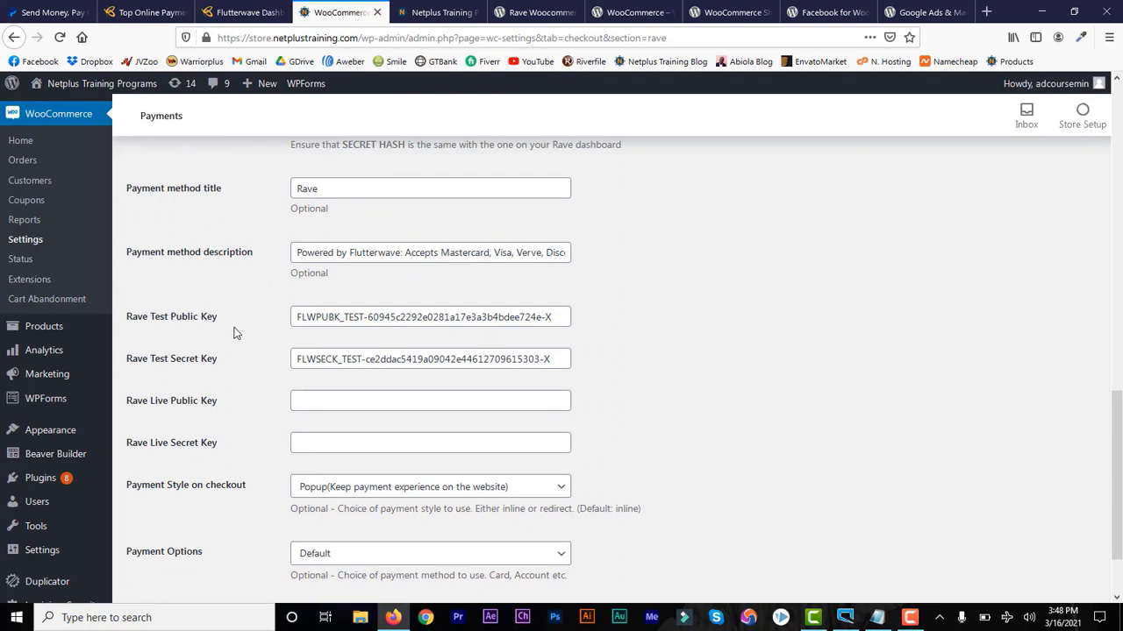
left_click(265, 11)
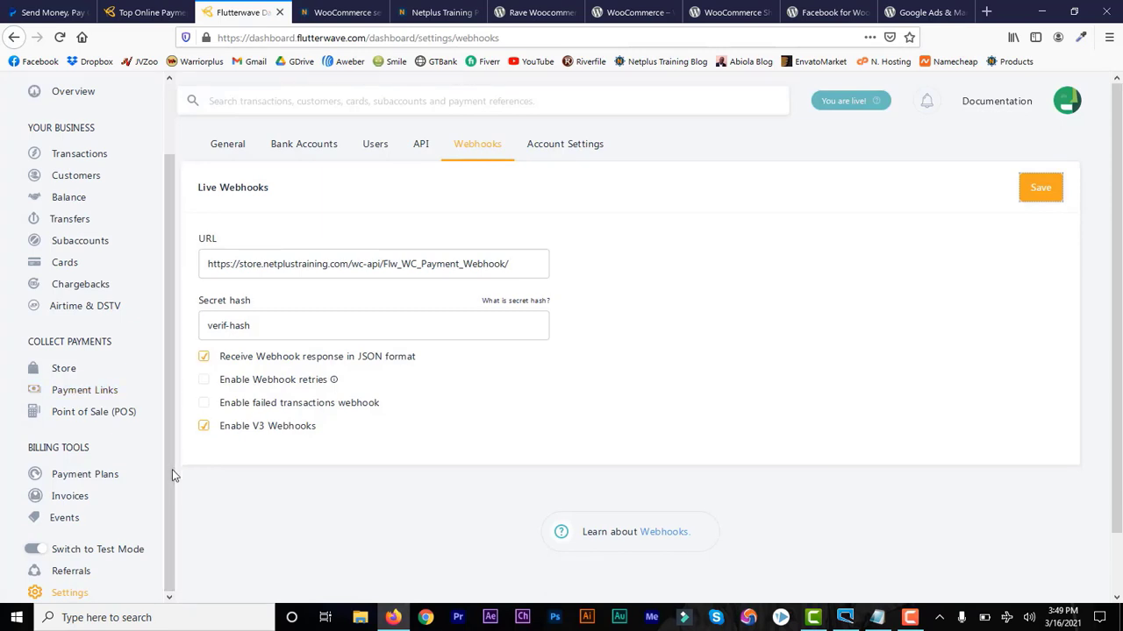
left_click(421, 144)
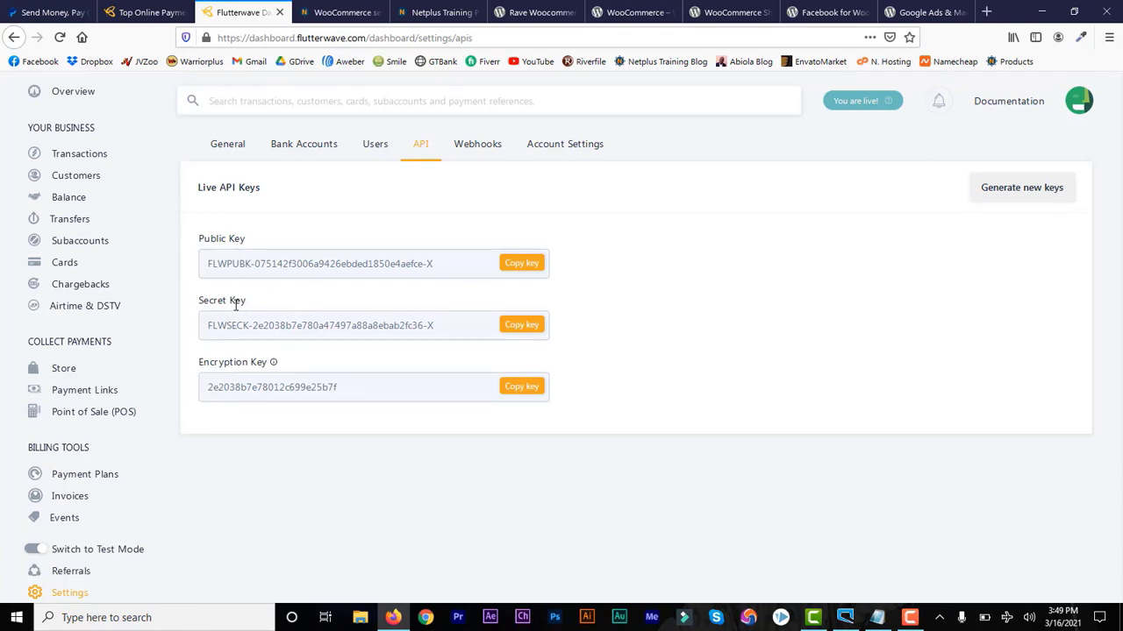
left_click(31, 551)
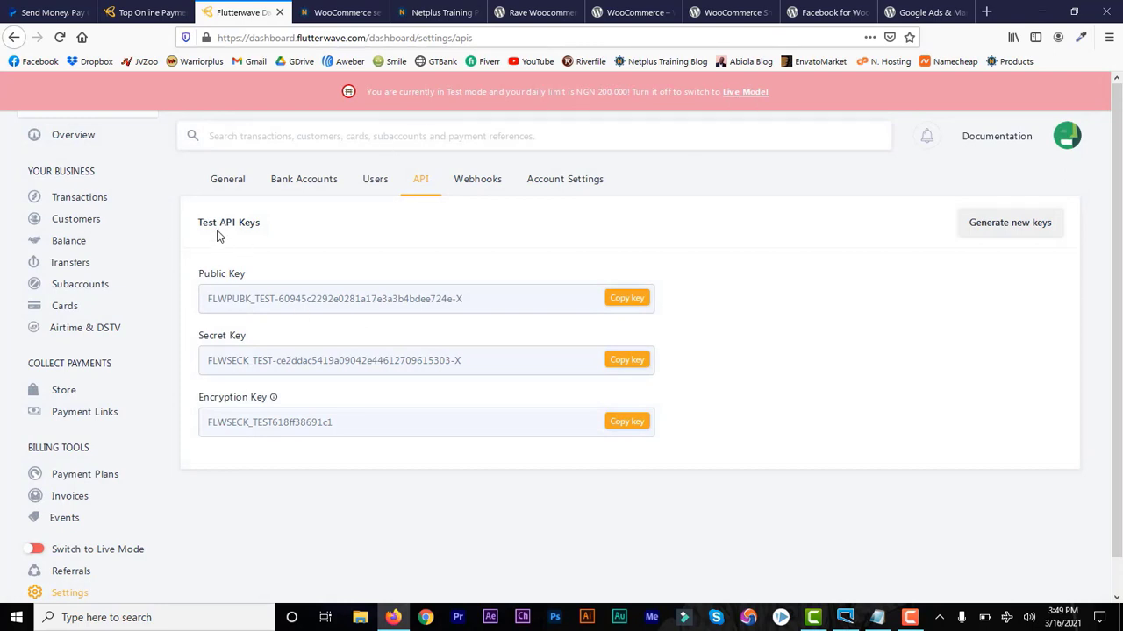
Replace the Rave Test Public and Test Secret Key values with Flutterwave's test keys.
left_click(628, 301)
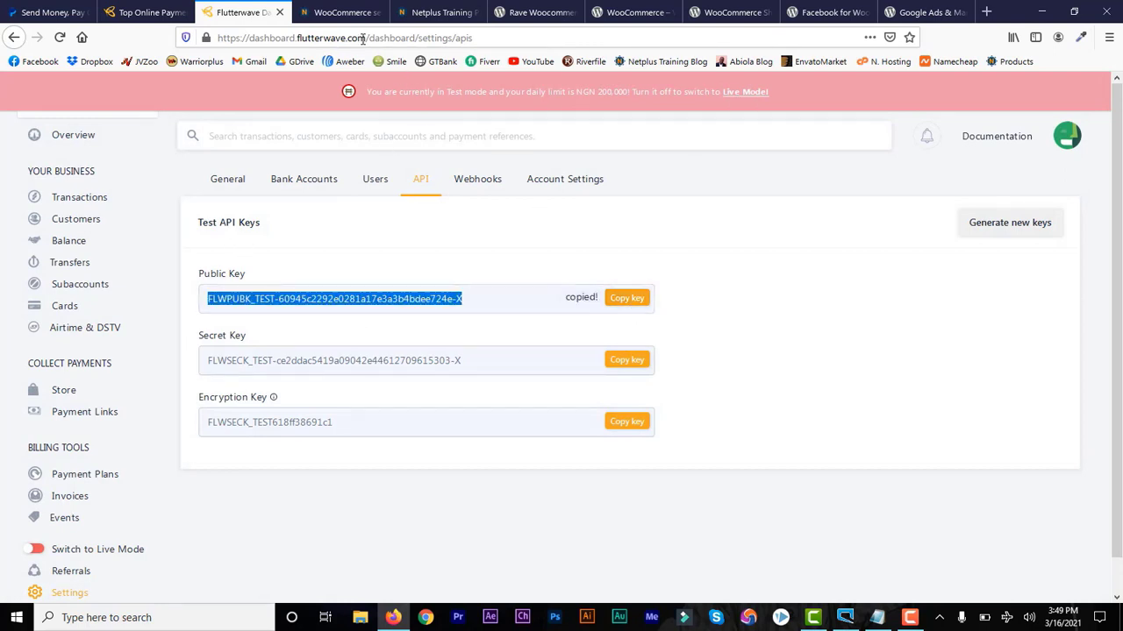
left_click(344, 14)
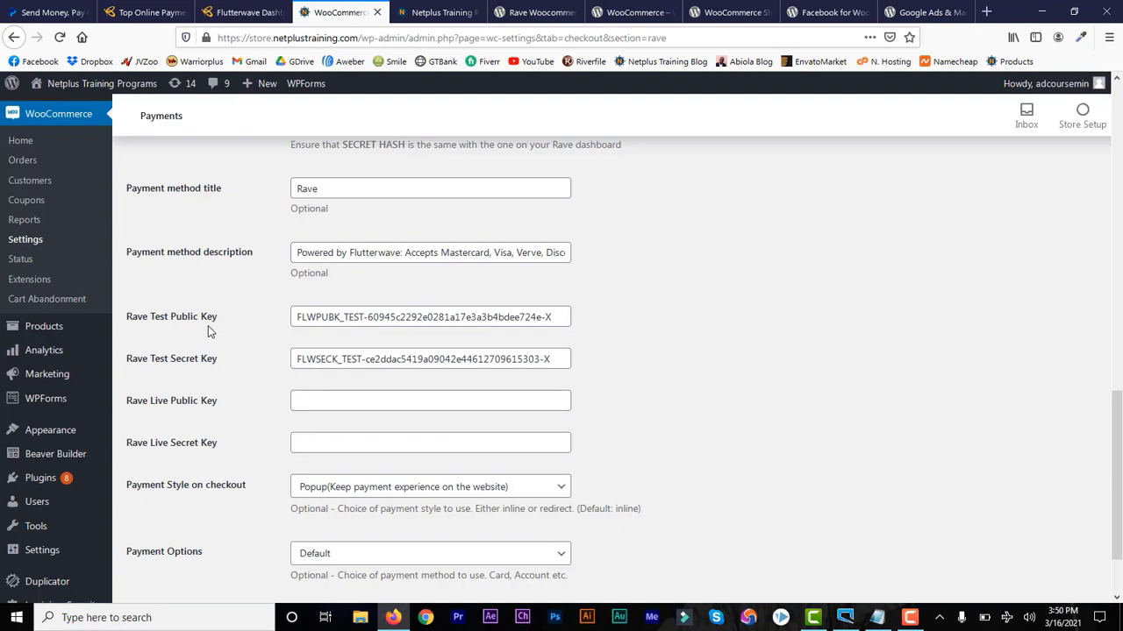
left_click_drag(559, 318, 255, 307)
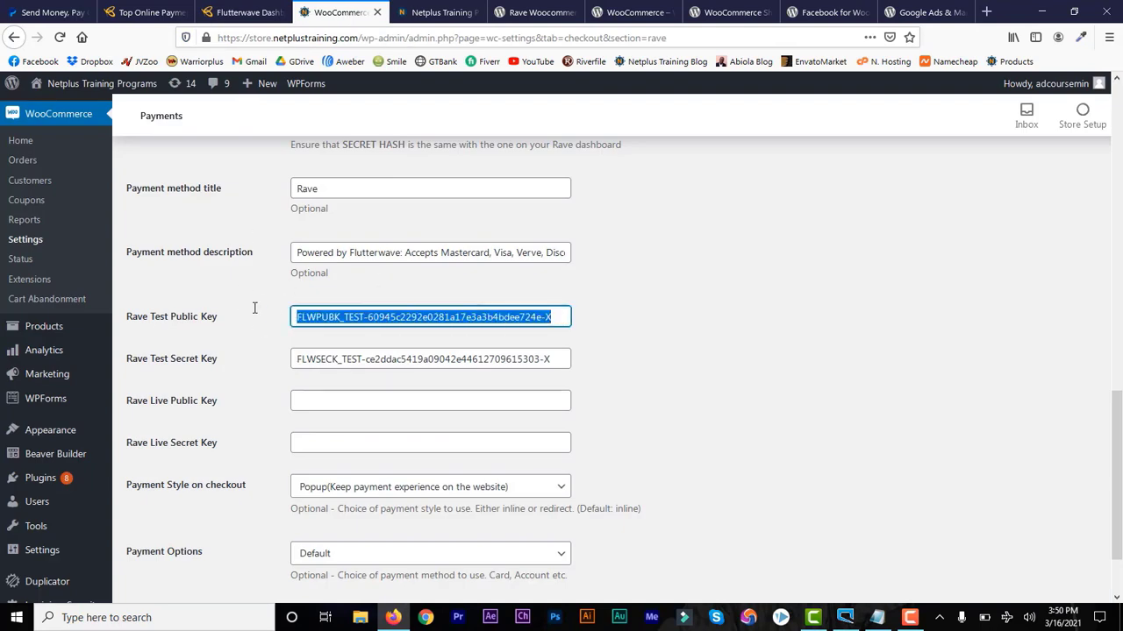
key("ctrl+v")
left_click(249, 16)
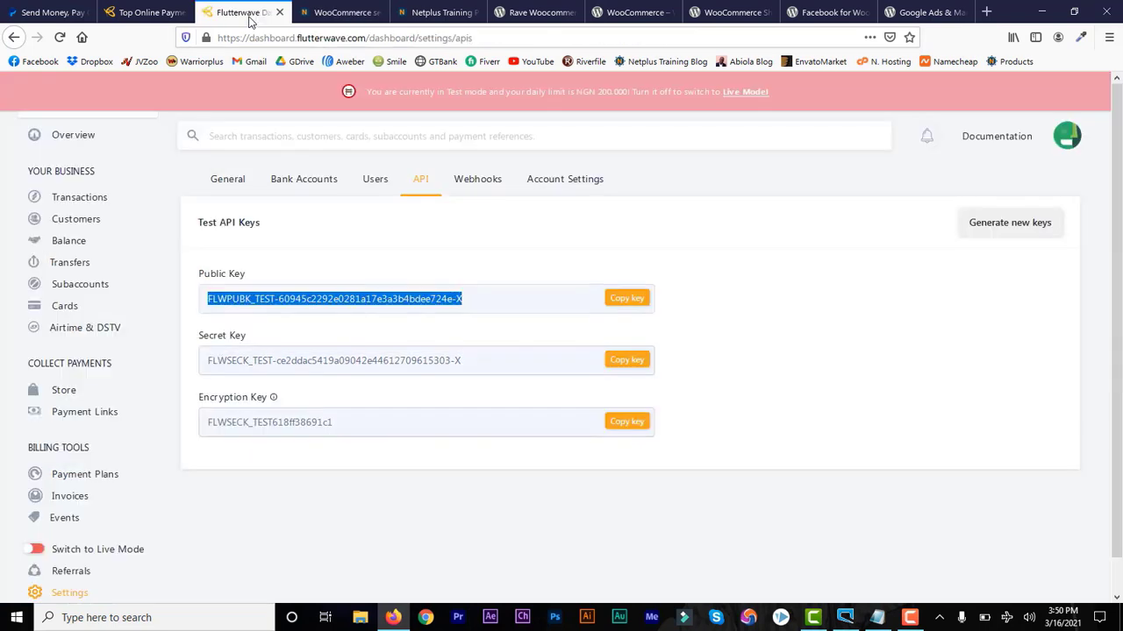
left_click(626, 360)
left_click(340, 12)
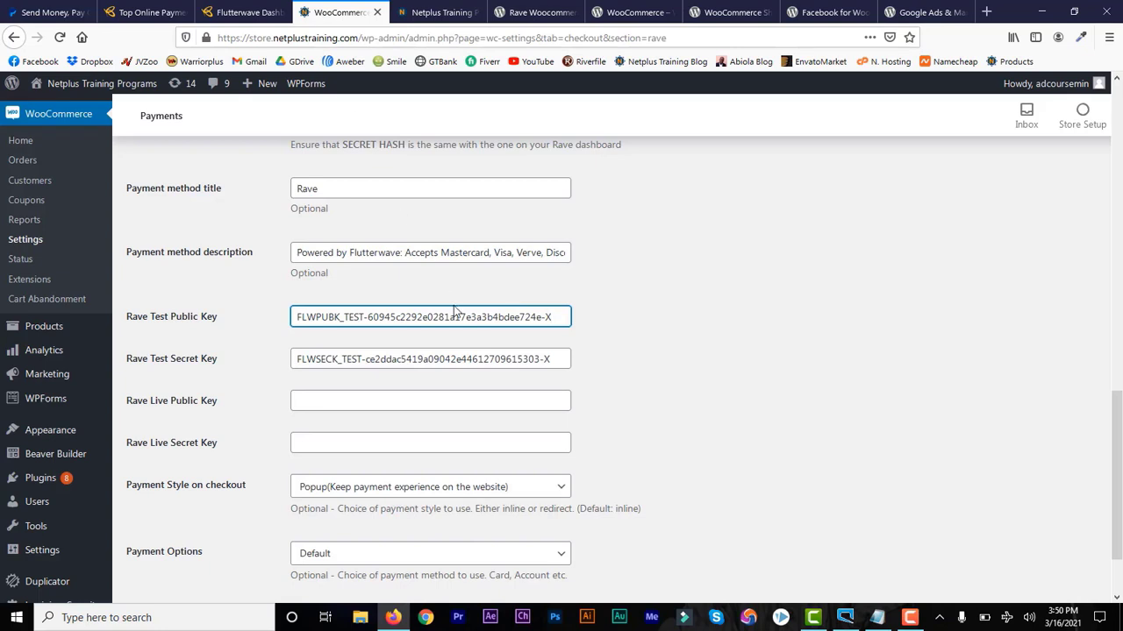
left_click_drag(559, 364, 274, 365)
key("ctrl+v")
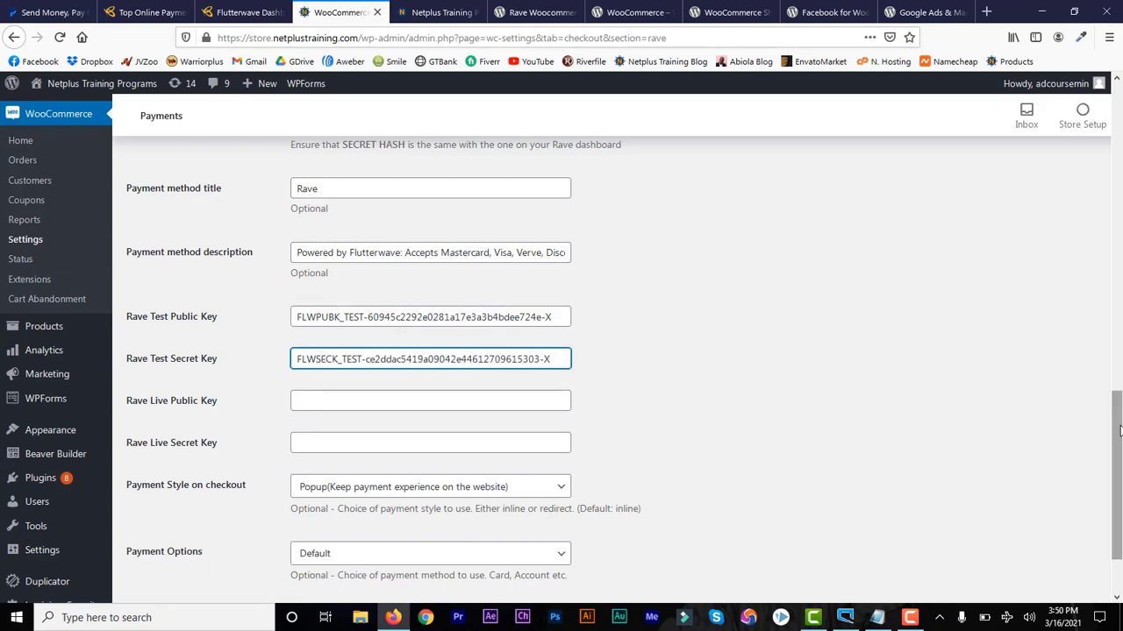
Keep Popup payment style and Default payment options, save the Rave settings, and open the storefront.
scroll(1115, 473, "down", 3)
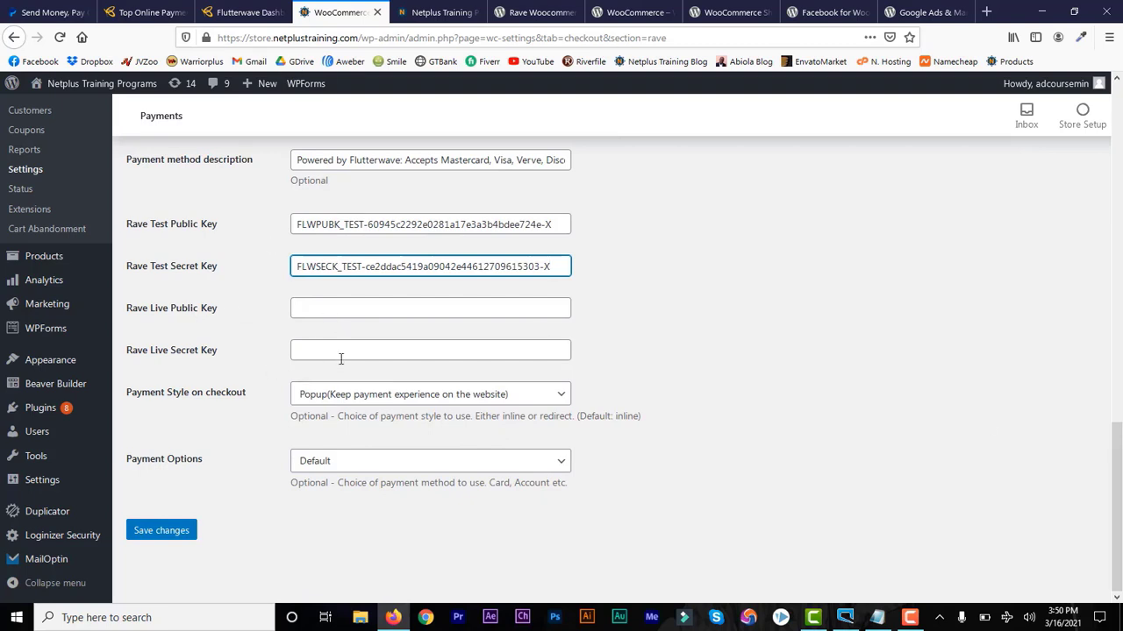
left_click(429, 401)
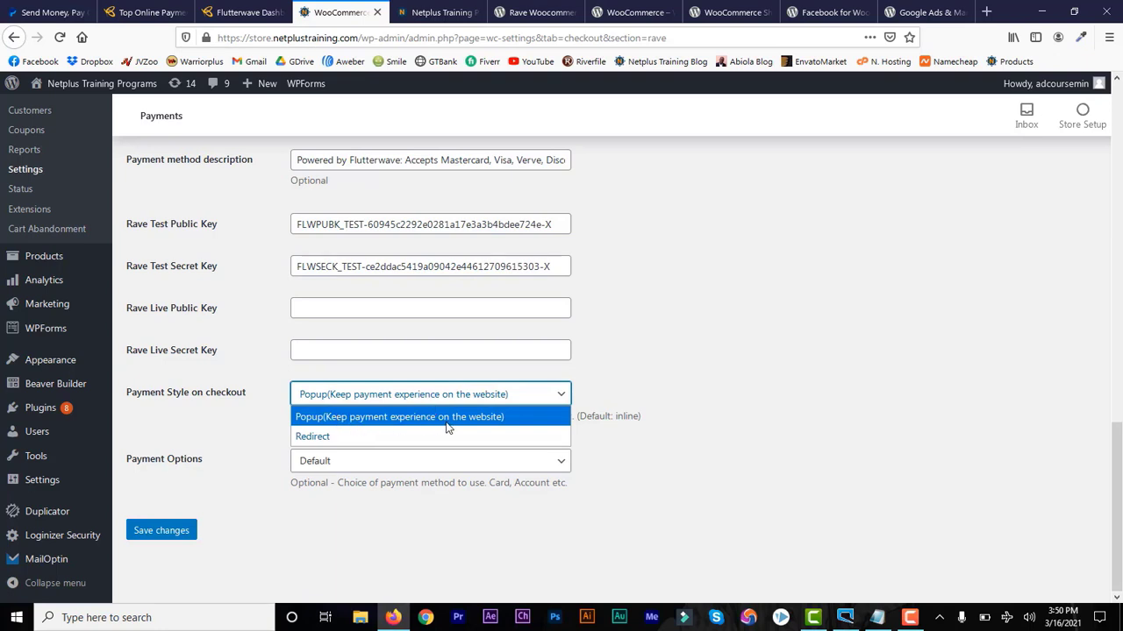
left_click(381, 418)
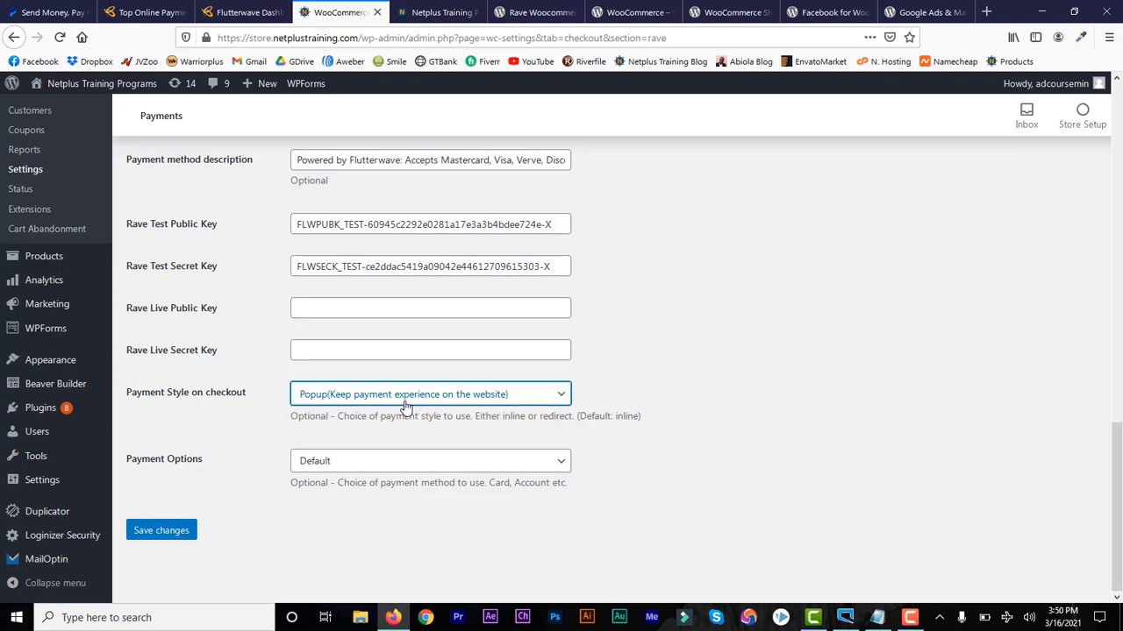
left_click(407, 463)
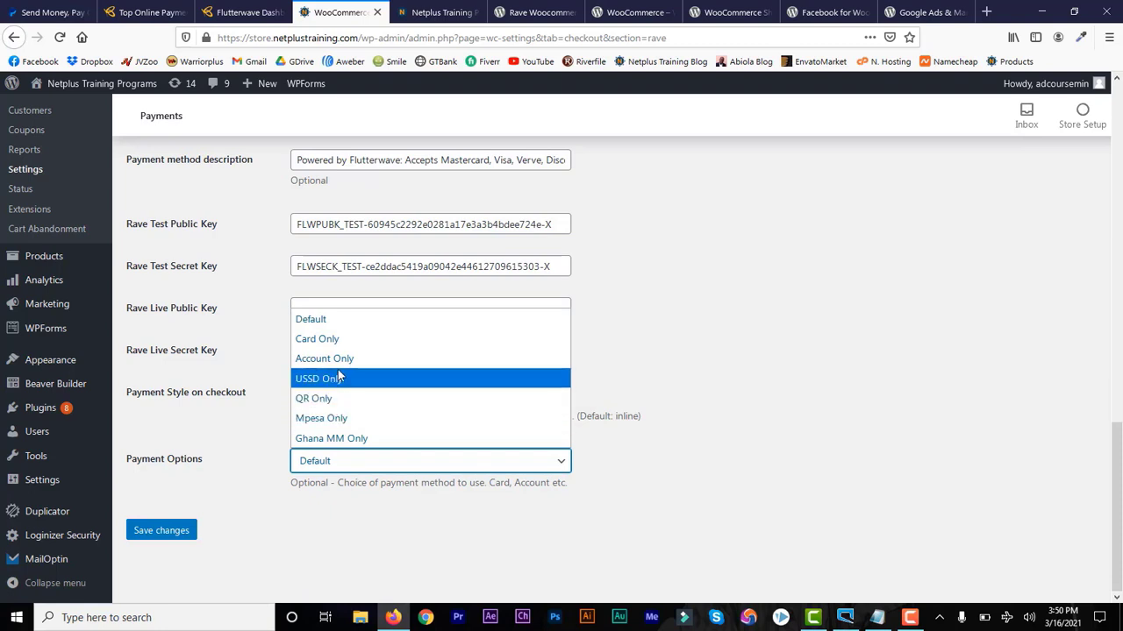
left_click(339, 321)
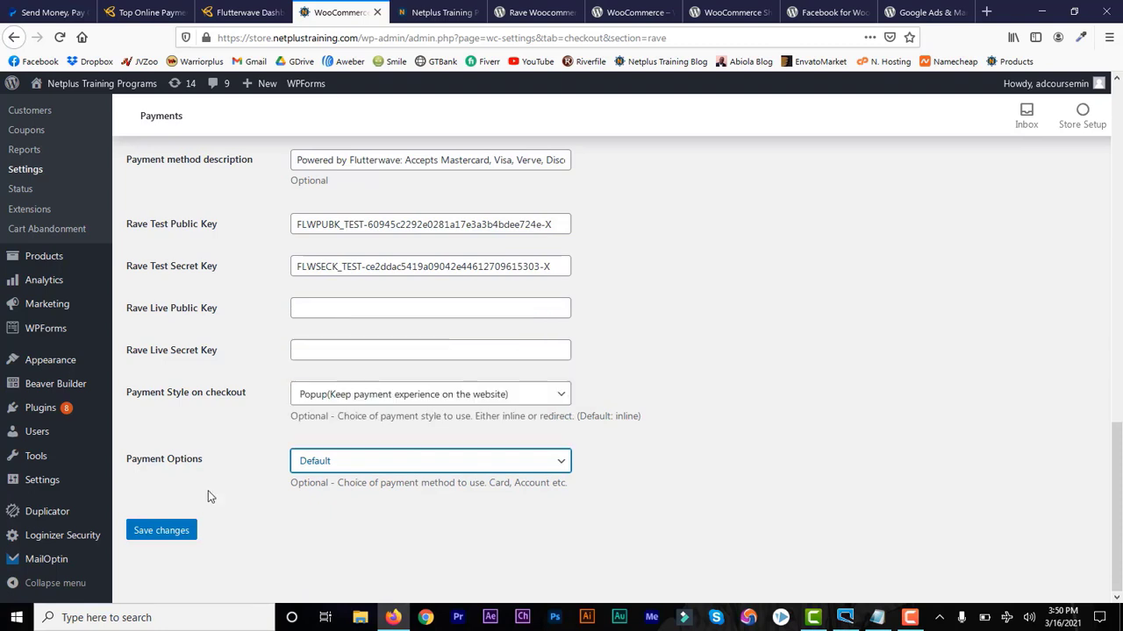
left_click(171, 533)
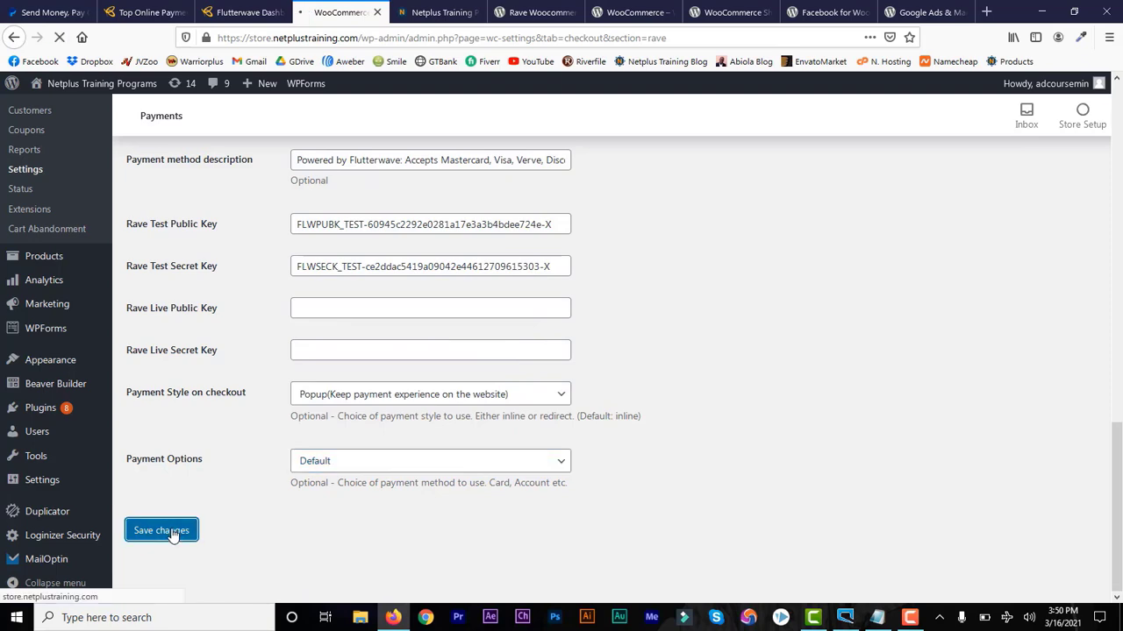
left_click(439, 12)
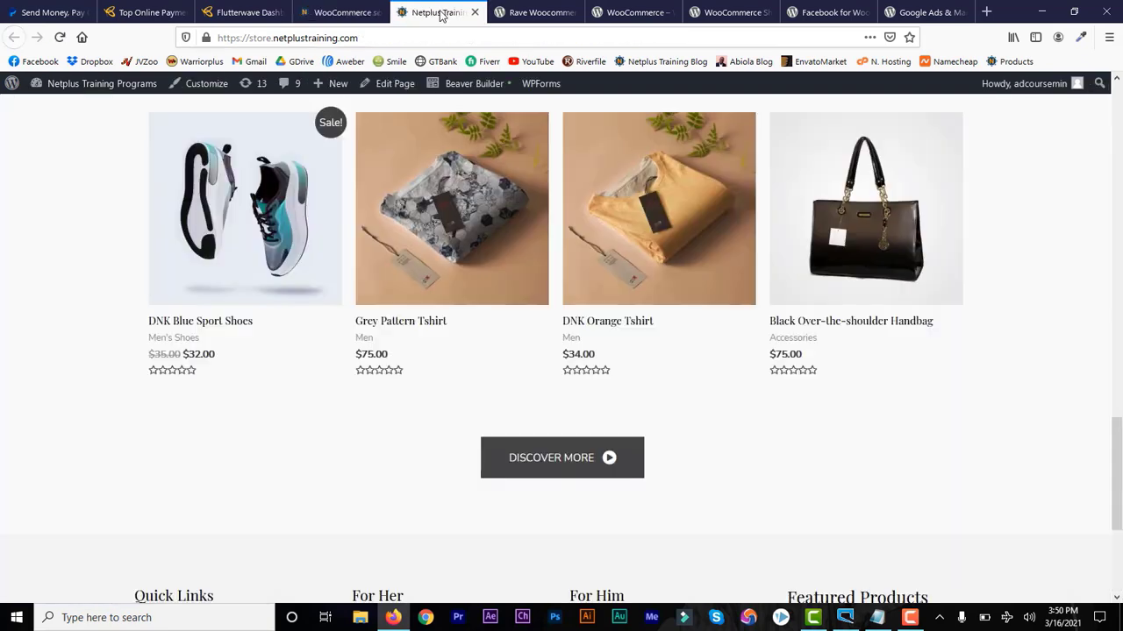
Add the DNK Orange Tshirt to the cart and view the cart totalling $184.00.
left_click(608, 325)
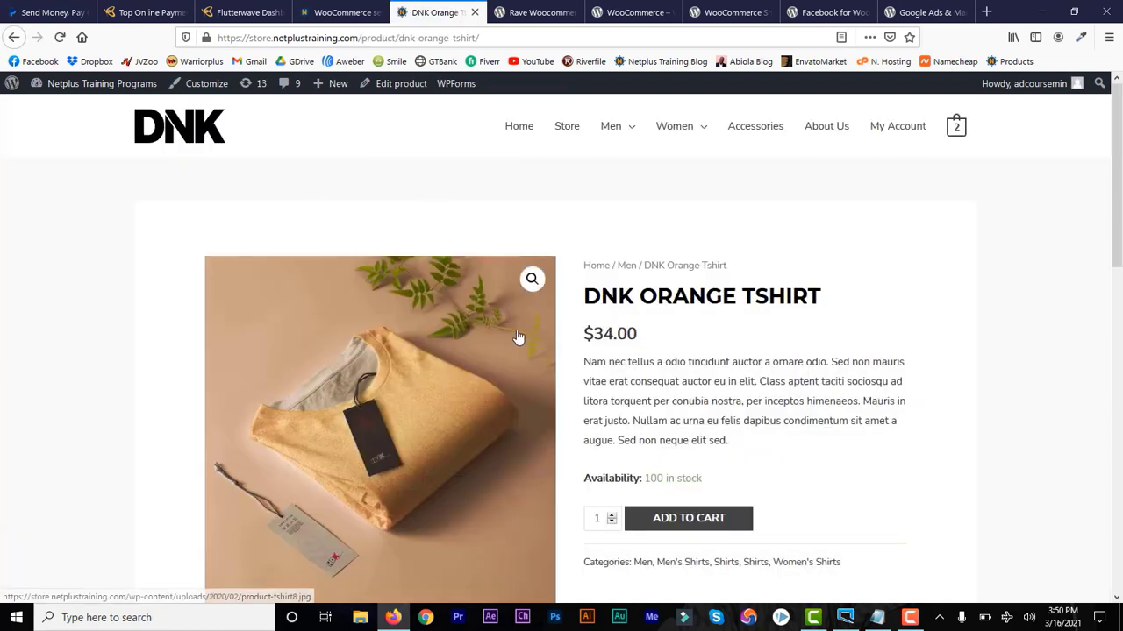
left_click(680, 522)
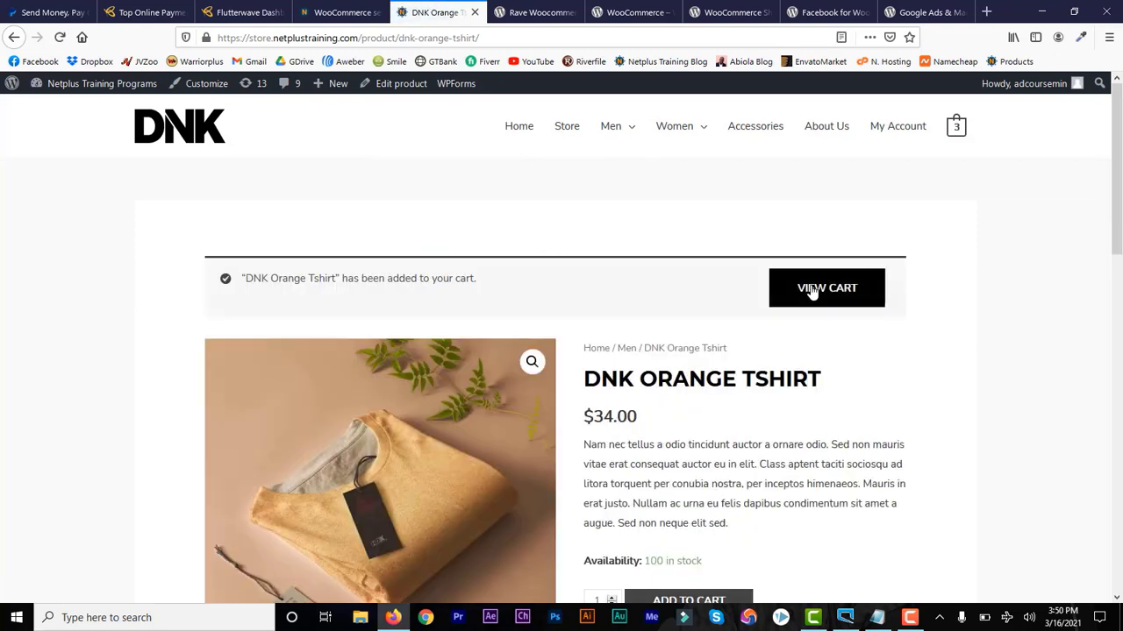
left_click(820, 292)
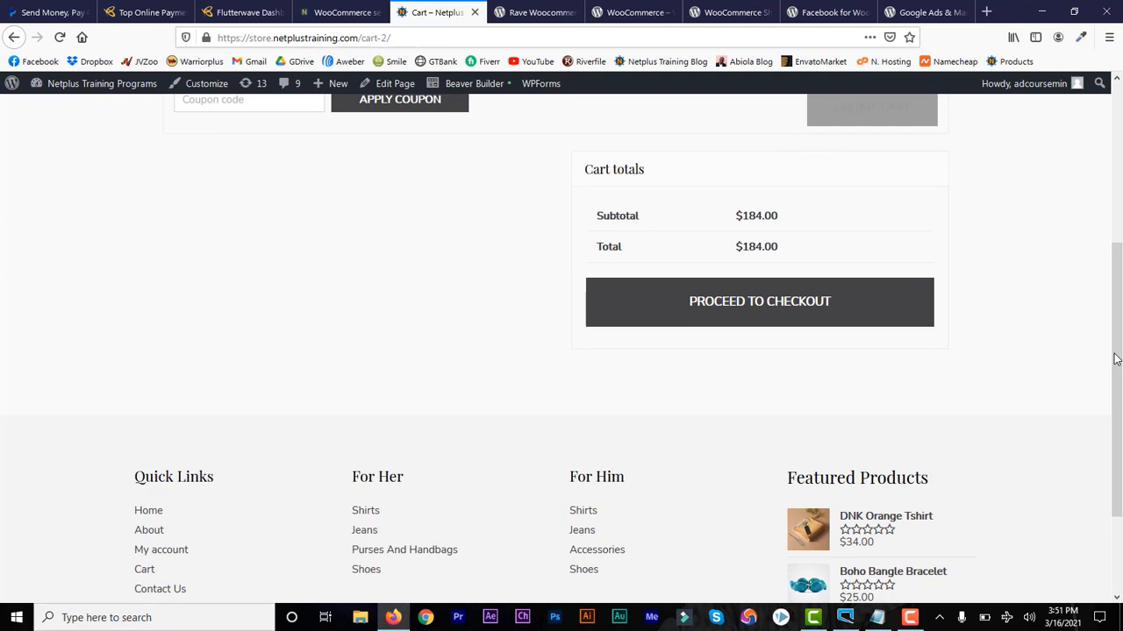
Check out, review the billing details, and place order 1207 for $184.00 with Rave.
left_click(741, 309)
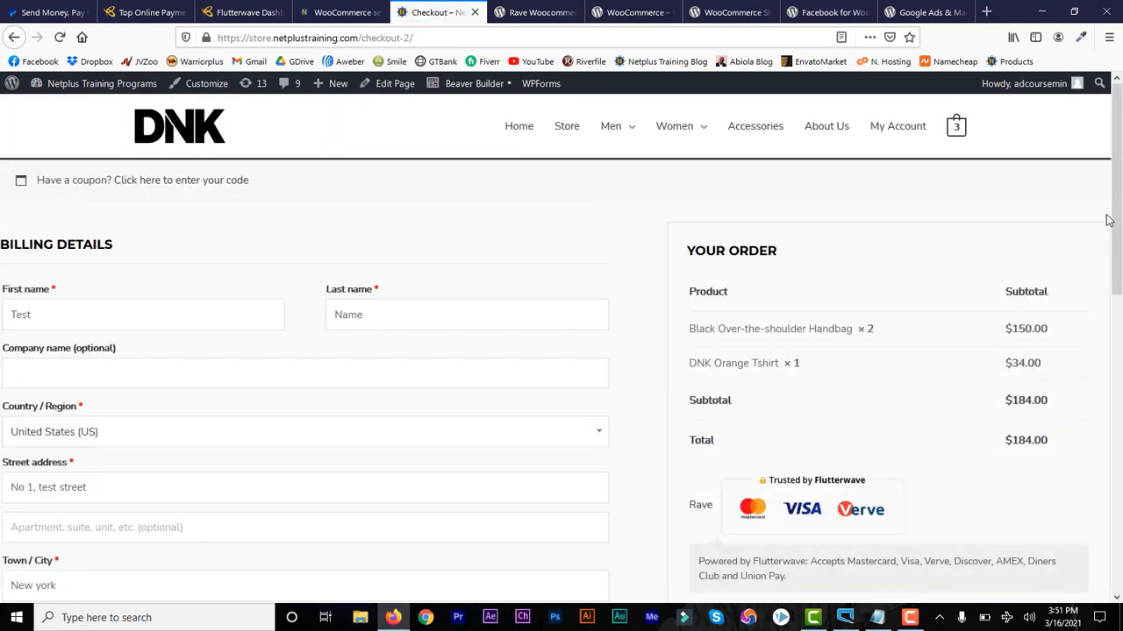
scroll(1114, 255, "down", 3)
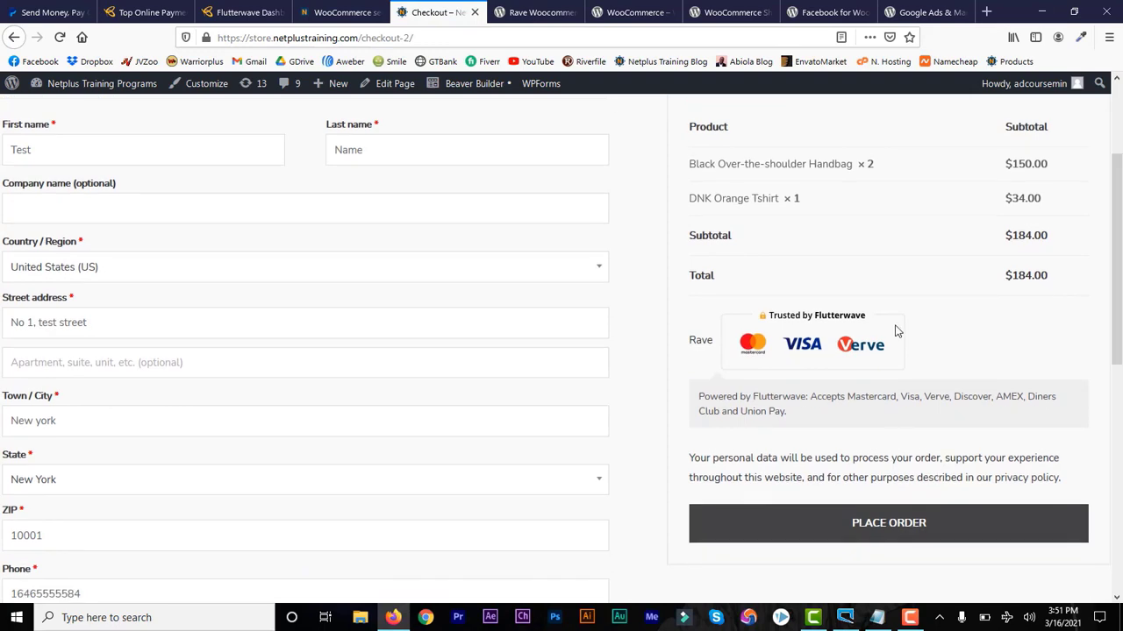
scroll(1118, 184, "up", 3)
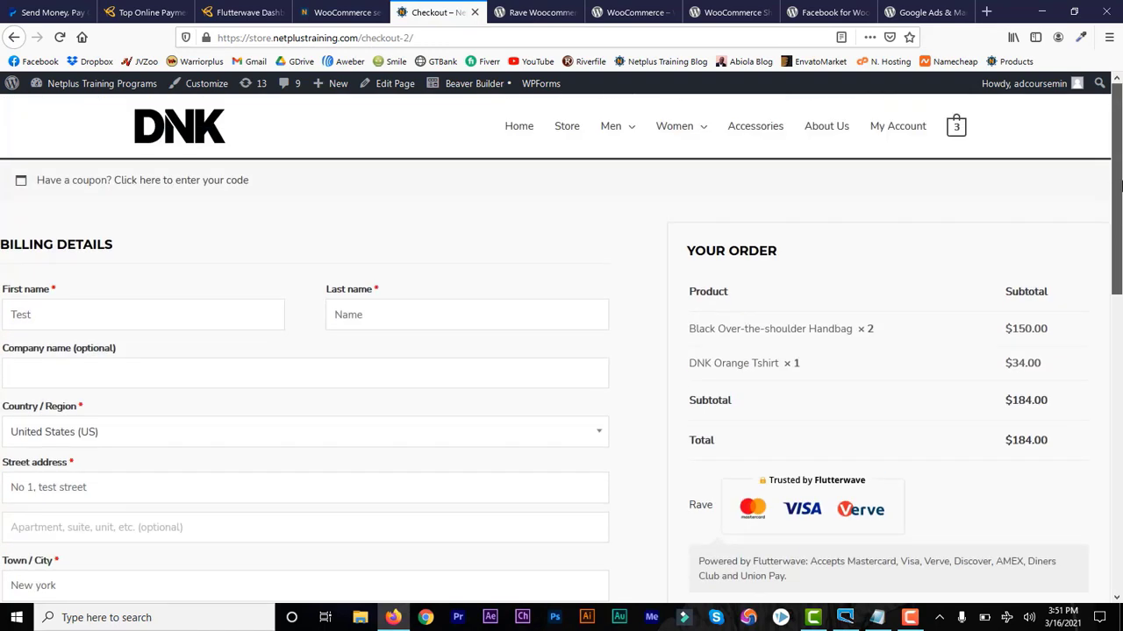
scroll(1117, 184, "down", 3)
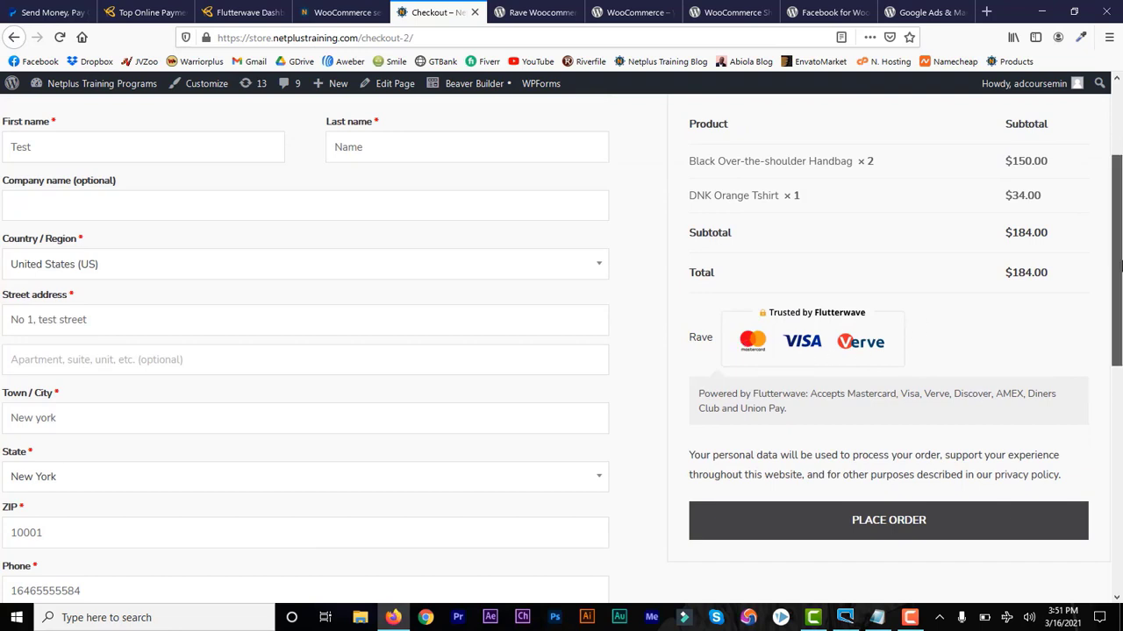
left_click(377, 155)
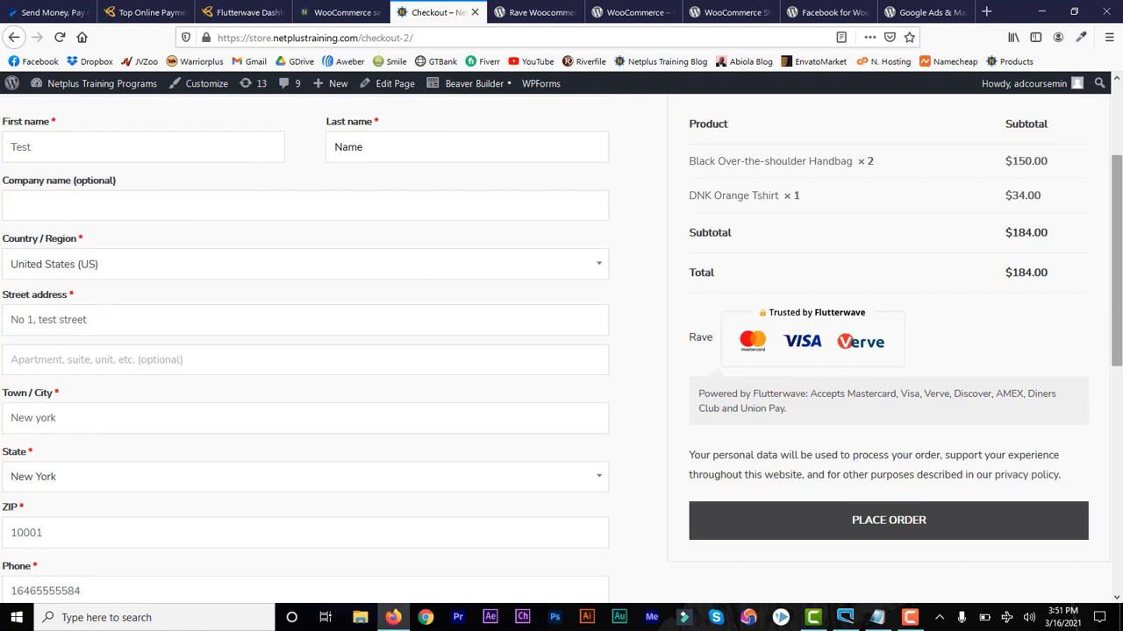
scroll(263, 283, "down", 4)
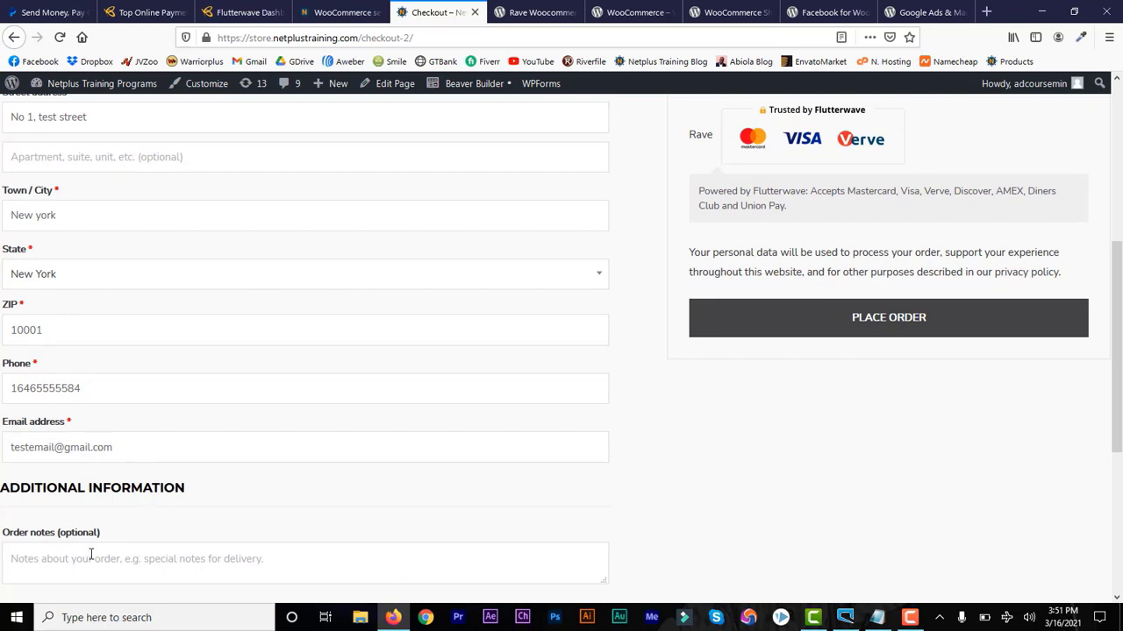
left_click(125, 556)
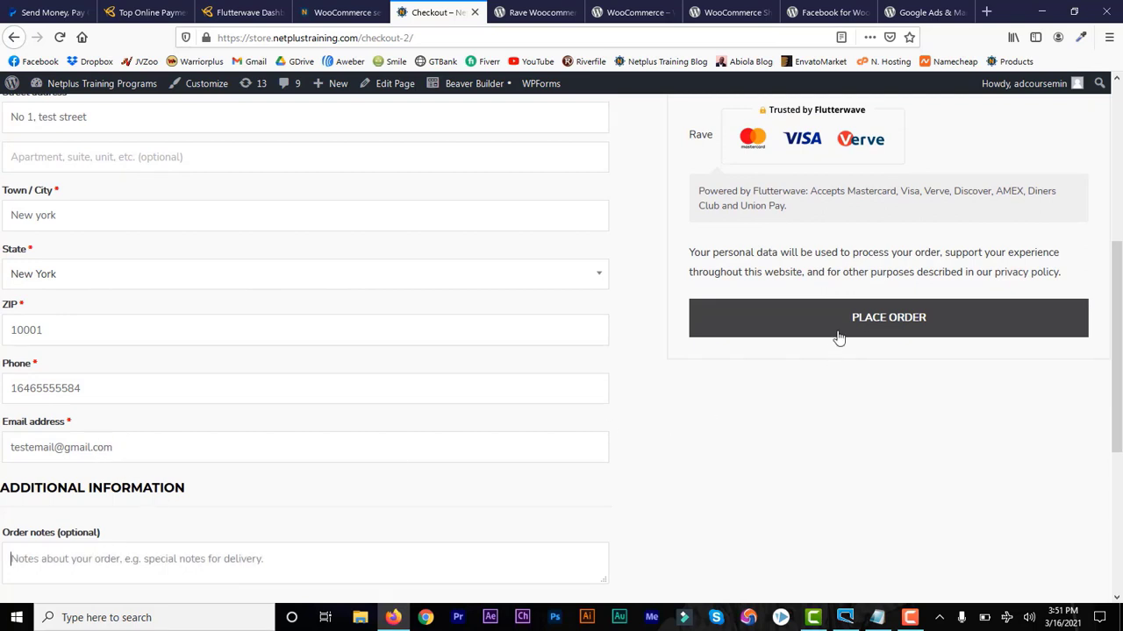
left_click(864, 320)
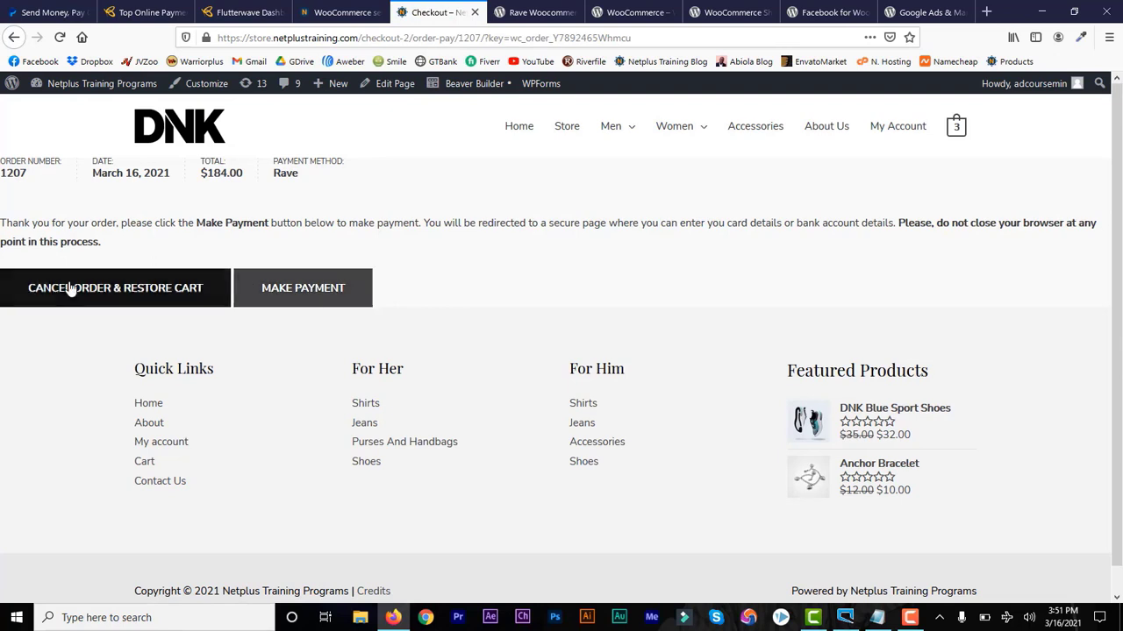
Open the Rave payment window for order 1207 and proceed to pay USD 184.00 via PayPal.
left_click(297, 299)
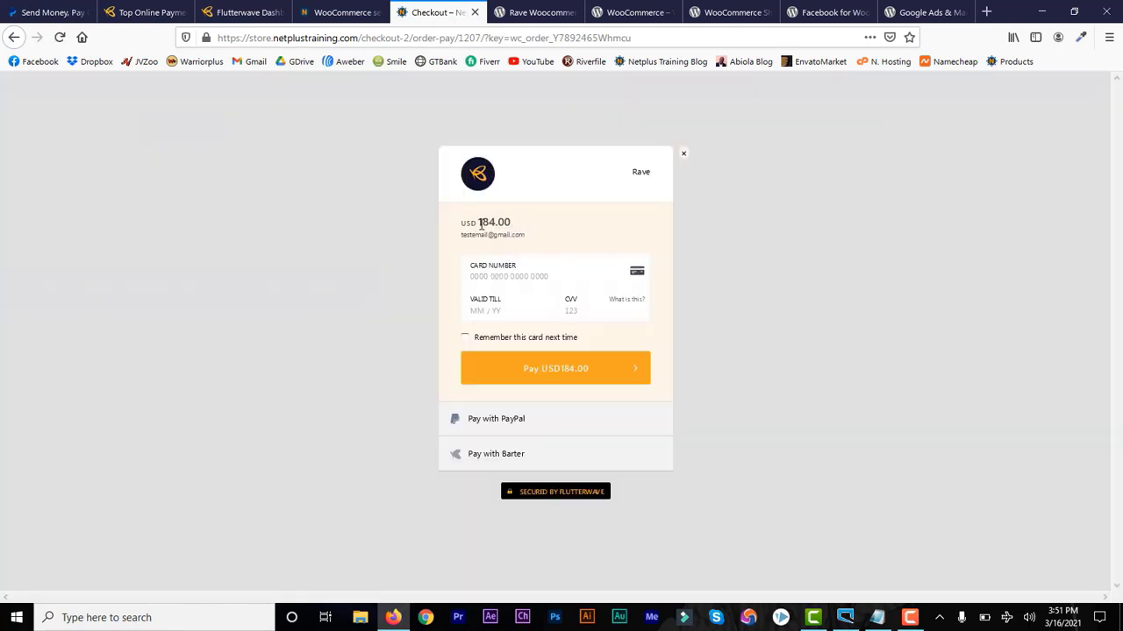
triple_click(479, 224)
left_click(466, 224)
left_click(489, 421)
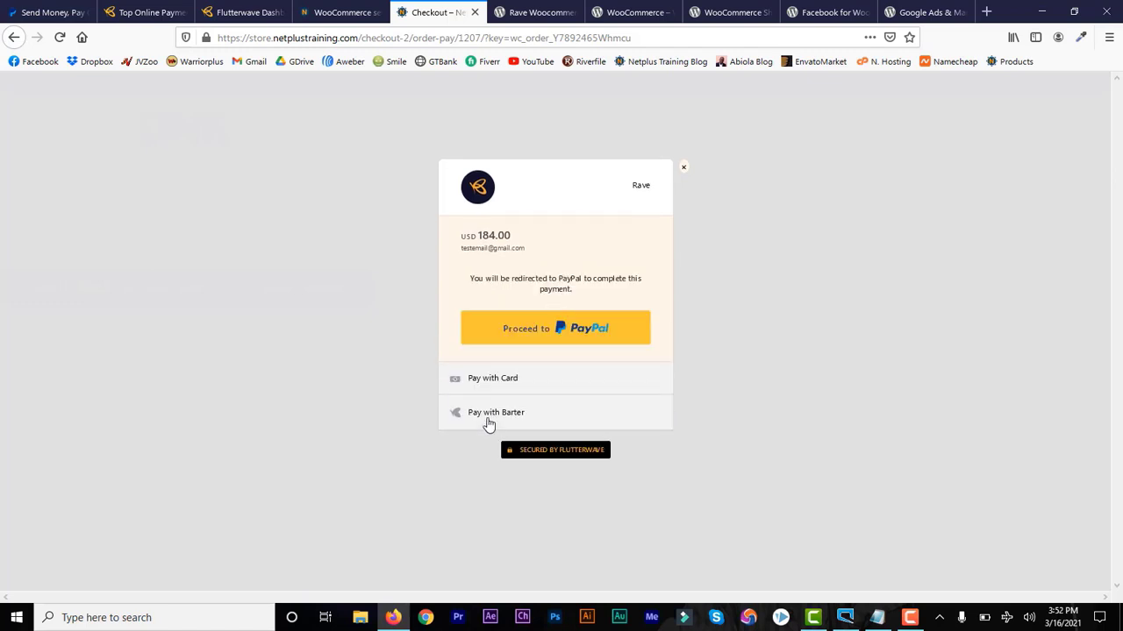
left_click(534, 335)
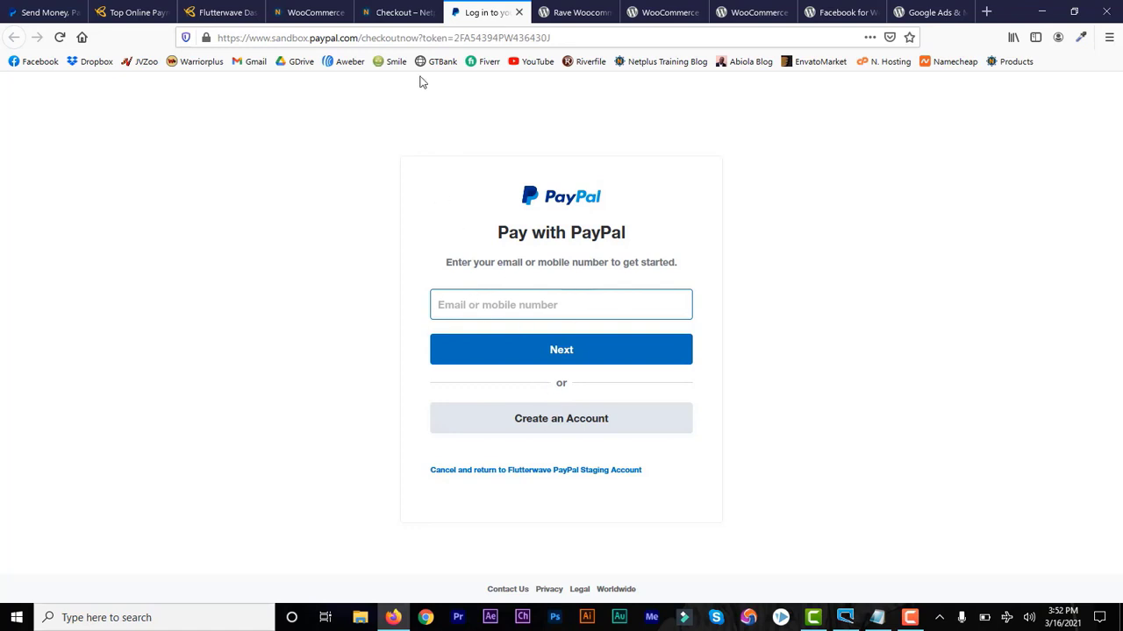
Leave the PayPal sign-in, passing the checkout and WooCommerce tabs, to reach the Flutterwave test API keys.
left_click(396, 13)
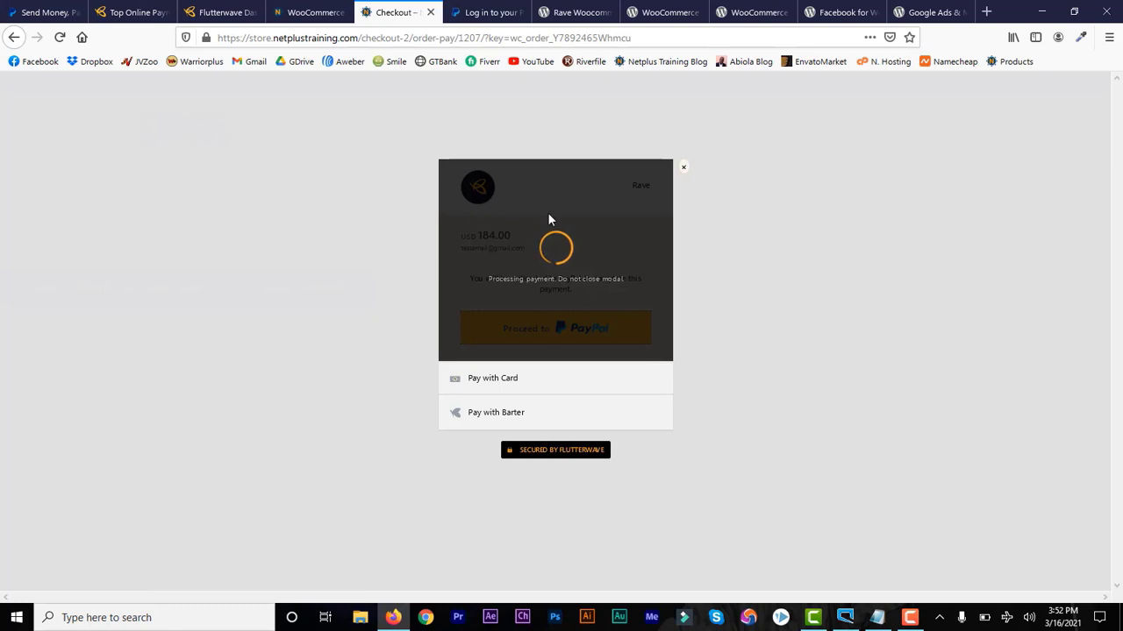
left_click(323, 14)
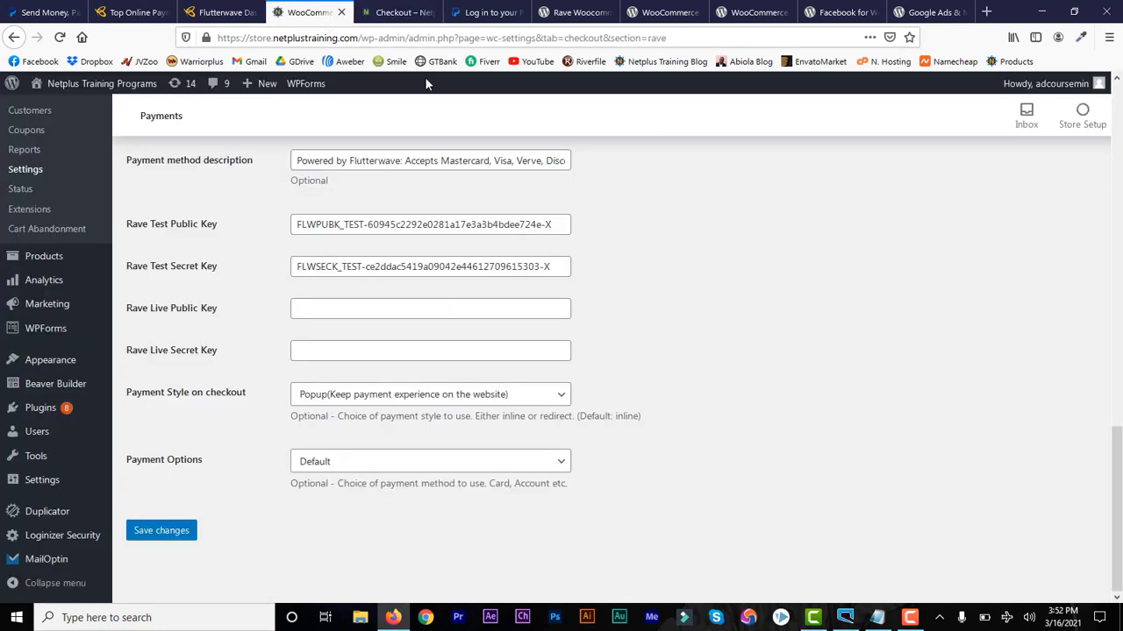
left_click(392, 12)
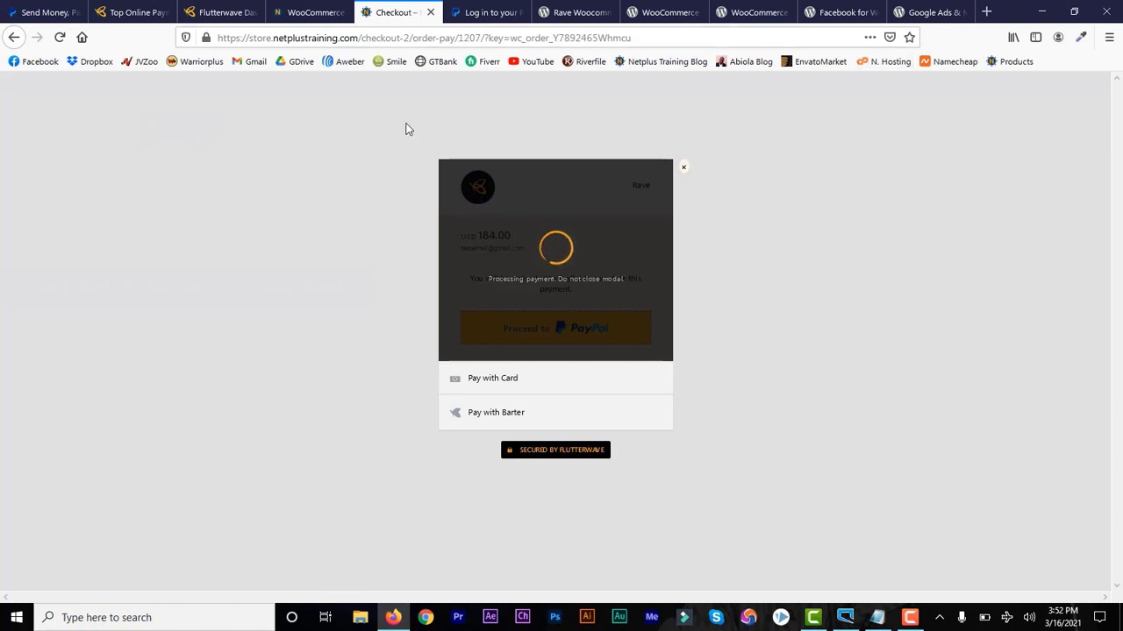
left_click(221, 13)
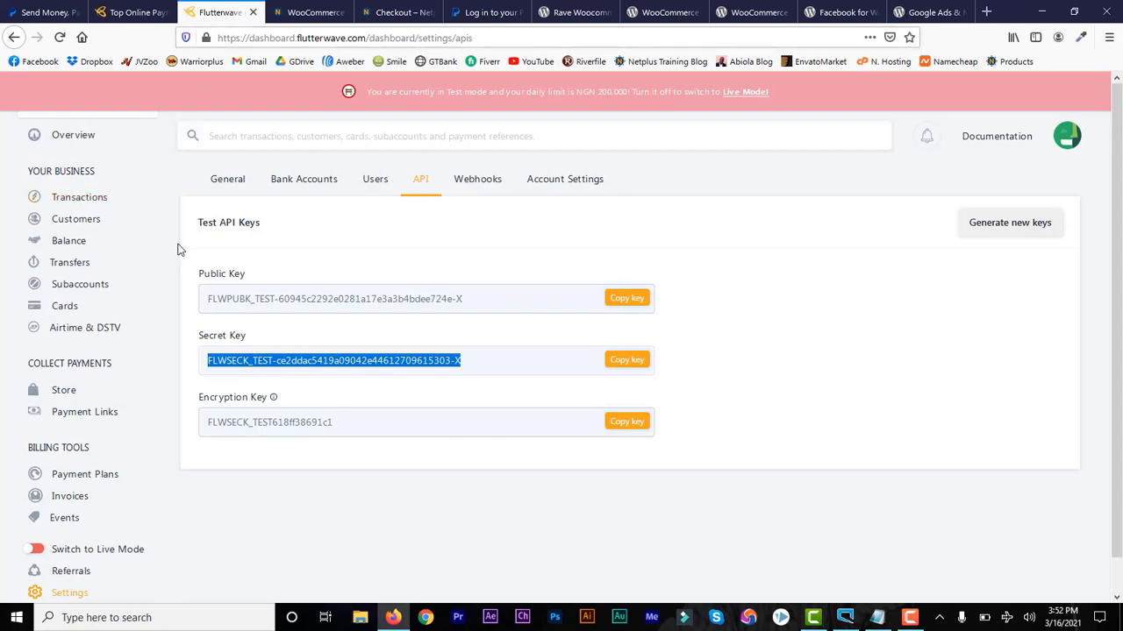
Open Flutterwave Transactions and toggle the account into live mode.
left_click(93, 200)
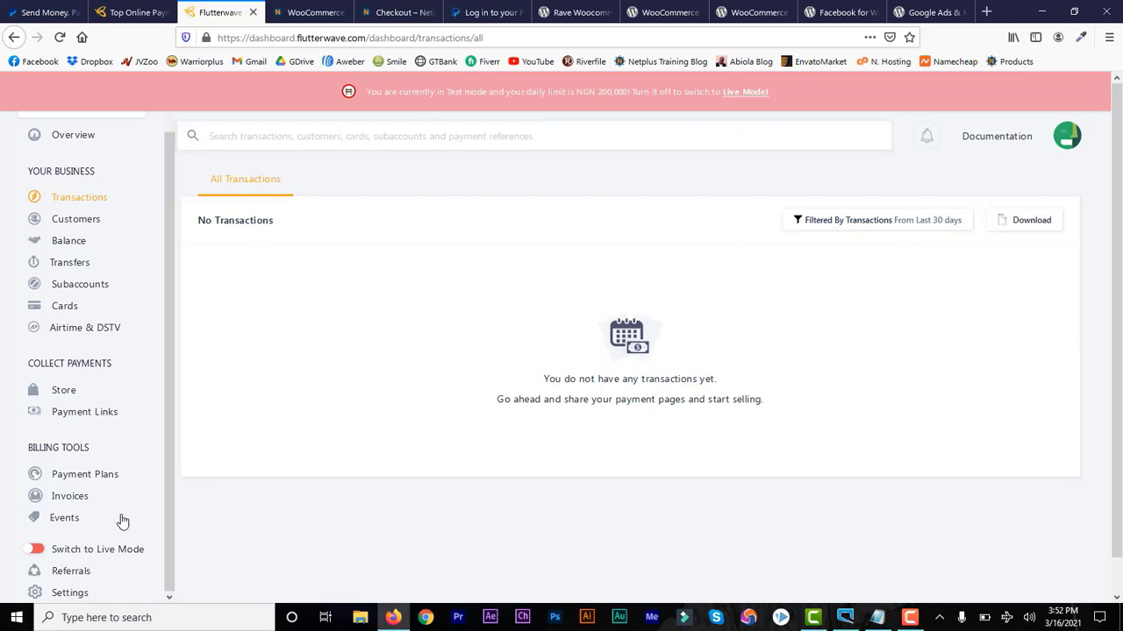
left_click(35, 550)
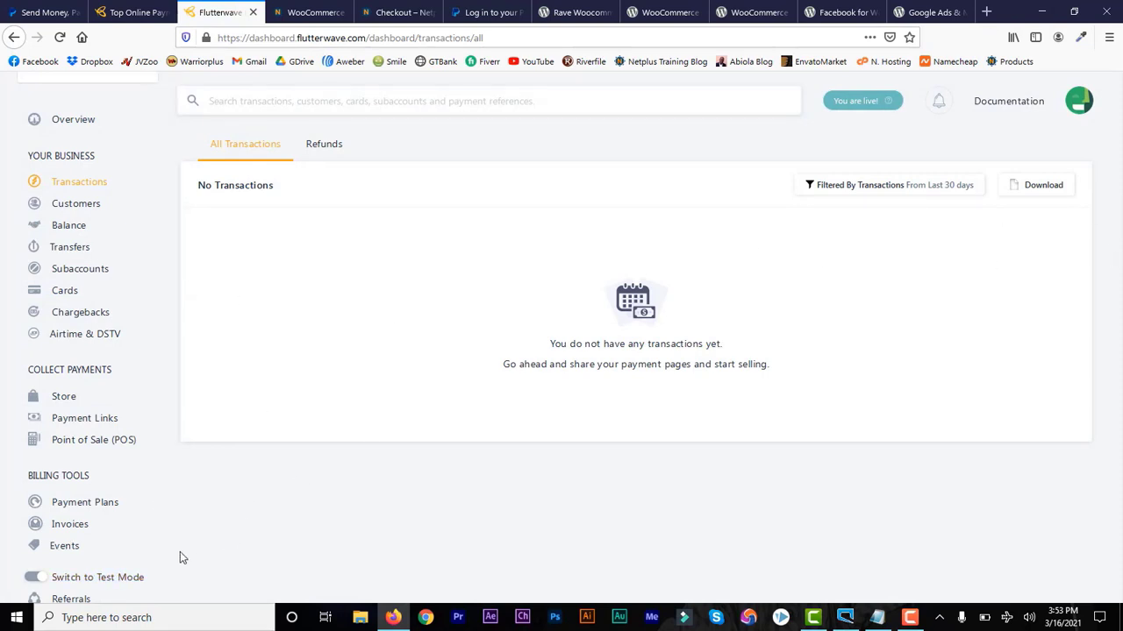
Copy the live public key from Flutterwave Settings > API and return to WooCommerce's Rave settings.
scroll(165, 300, "down", 1)
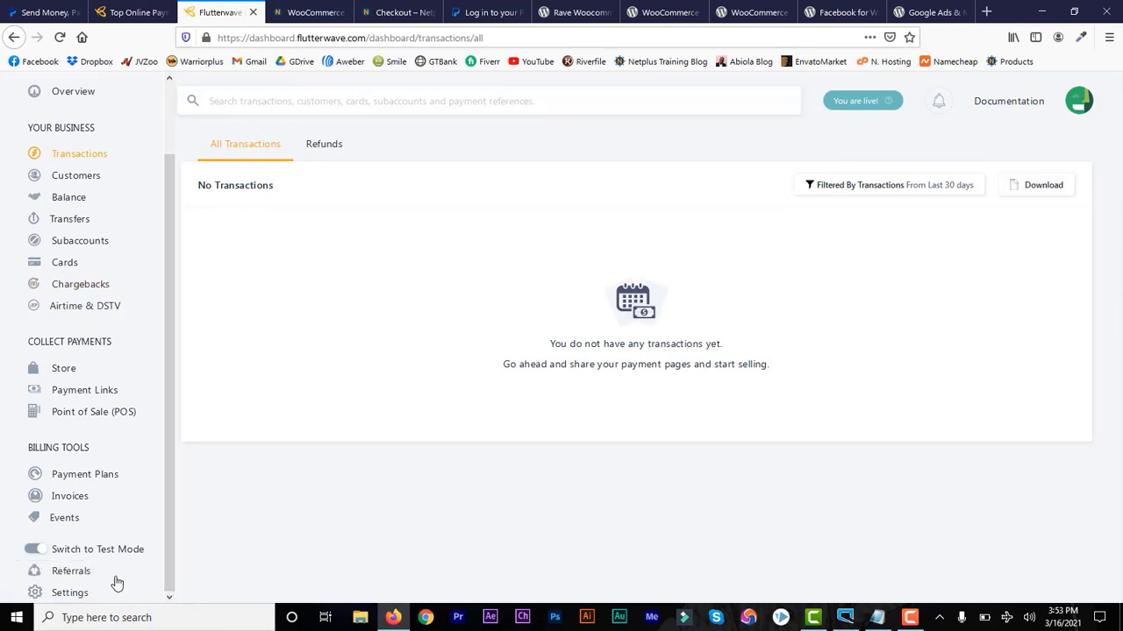
left_click(76, 594)
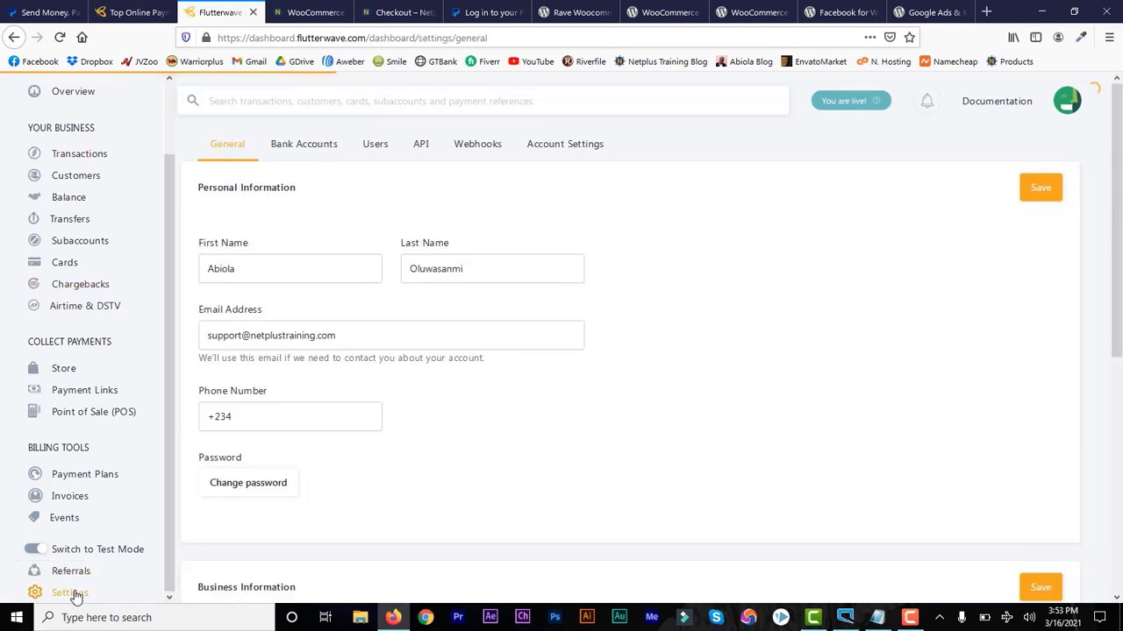
left_click(421, 143)
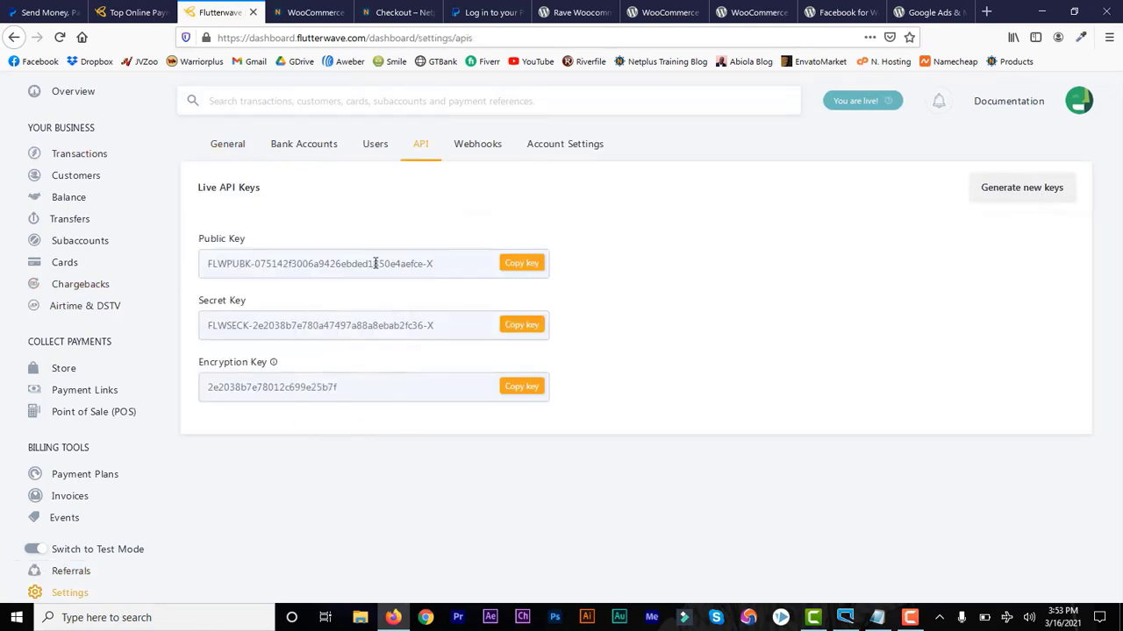
left_click(521, 265)
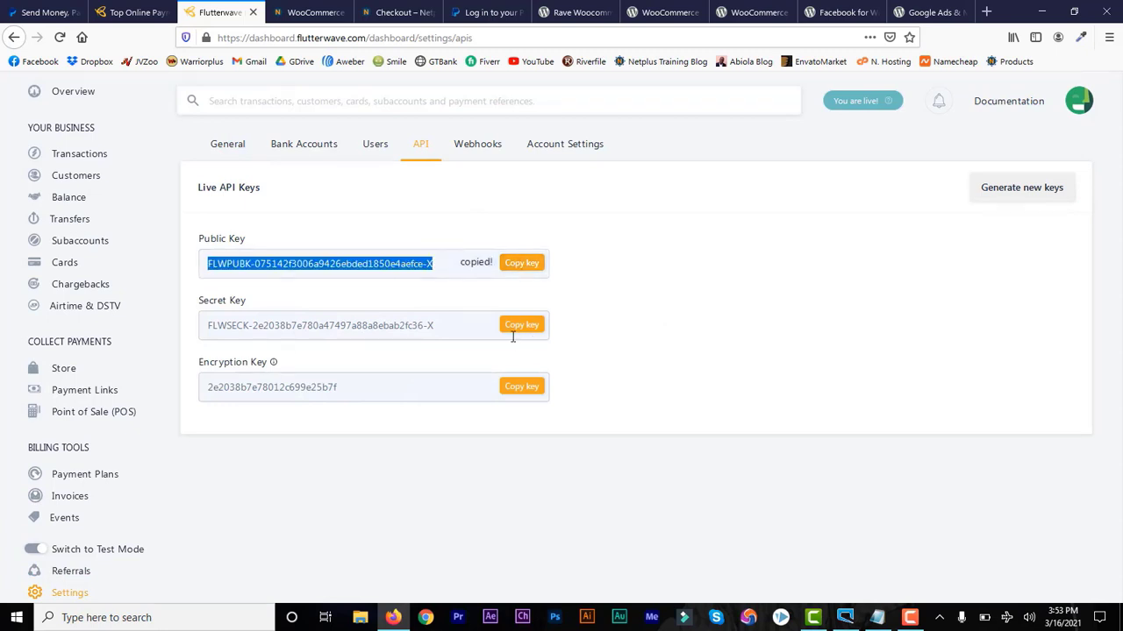
left_click(311, 12)
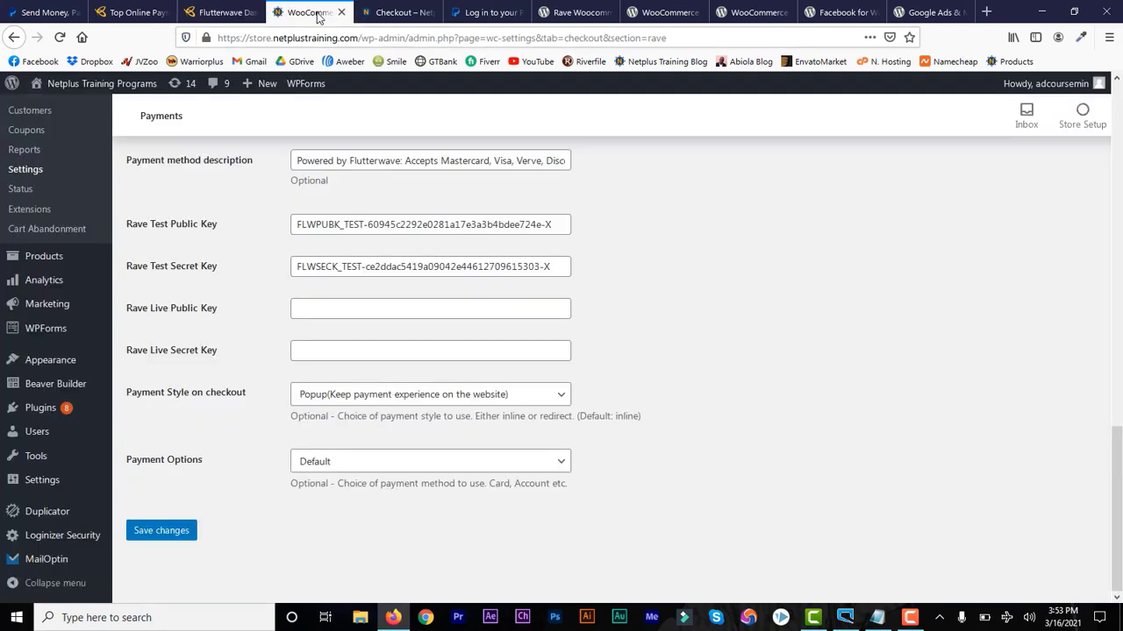
Delete the values in the Rave Test Secret Key and Test Public Key fields.
left_click(328, 311)
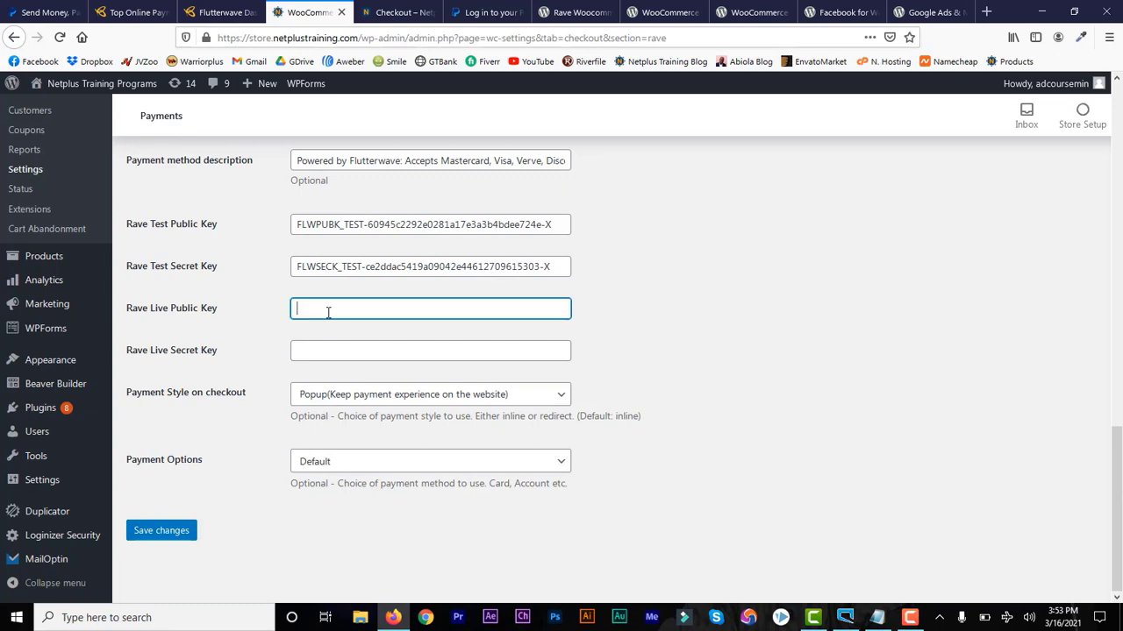
left_click_drag(562, 266, 270, 266)
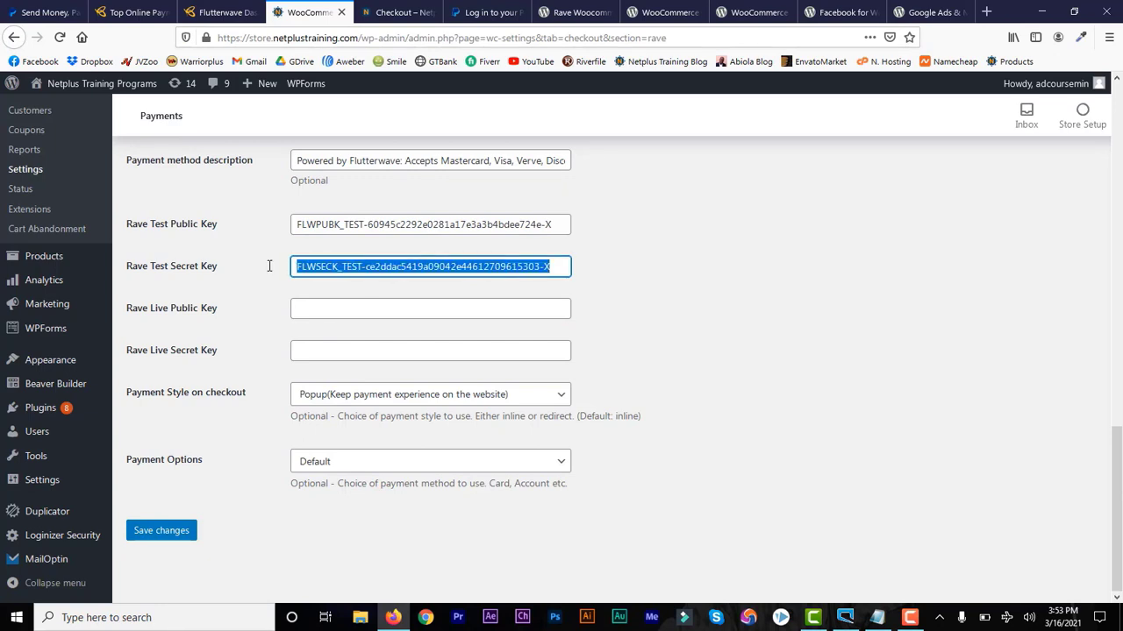
key("BackSpace")
left_click(330, 355)
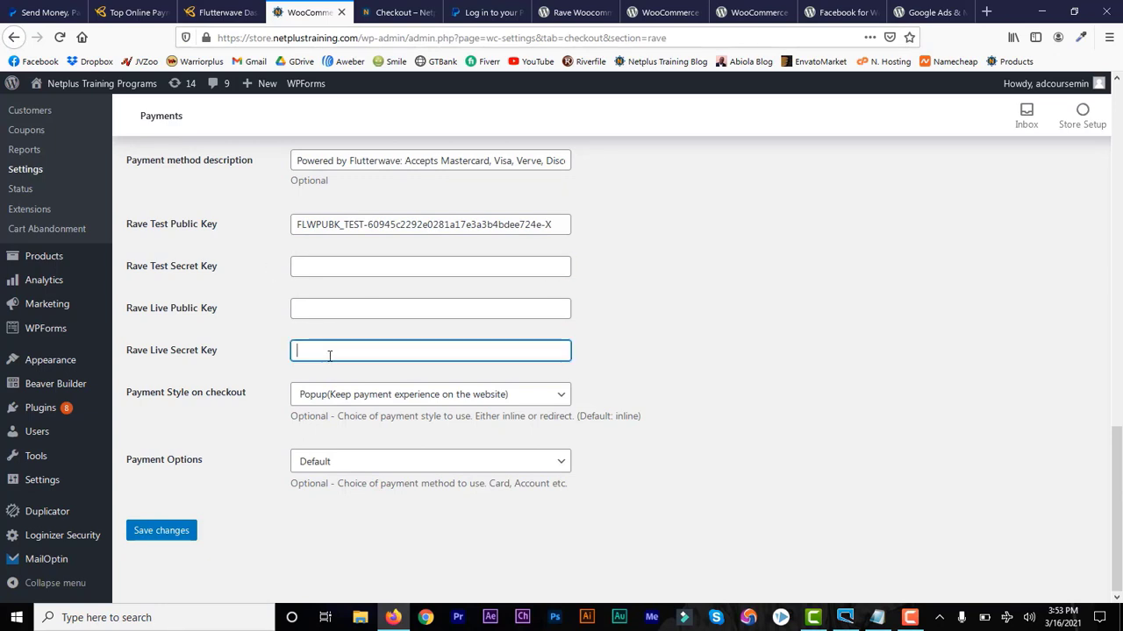
left_click(552, 224)
left_click_drag(551, 224, 259, 220)
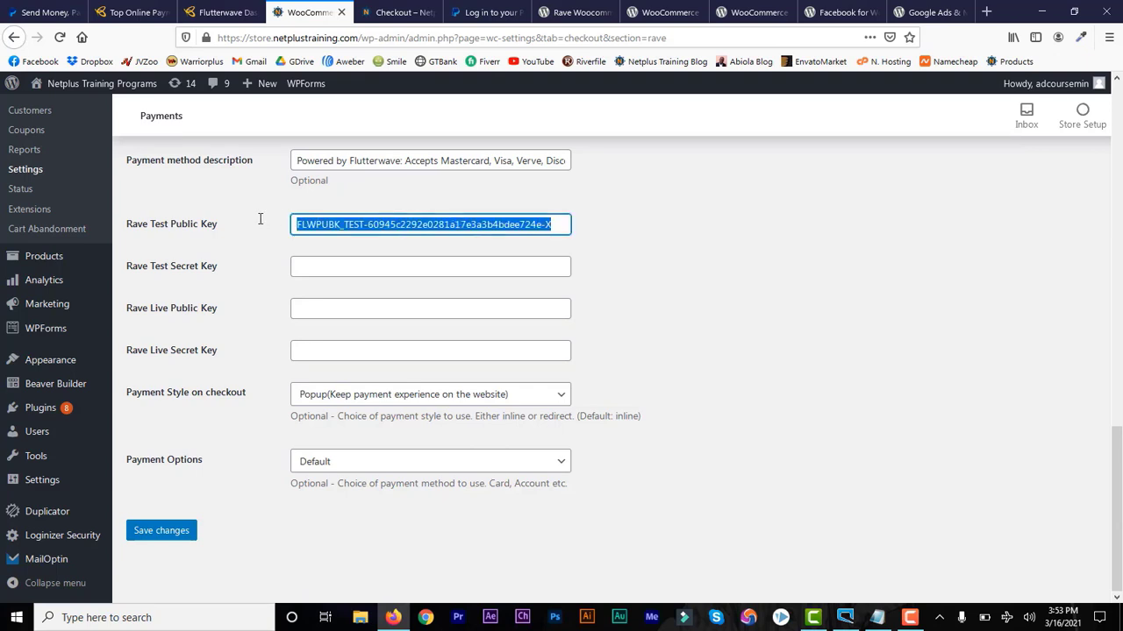
key("BackSpace")
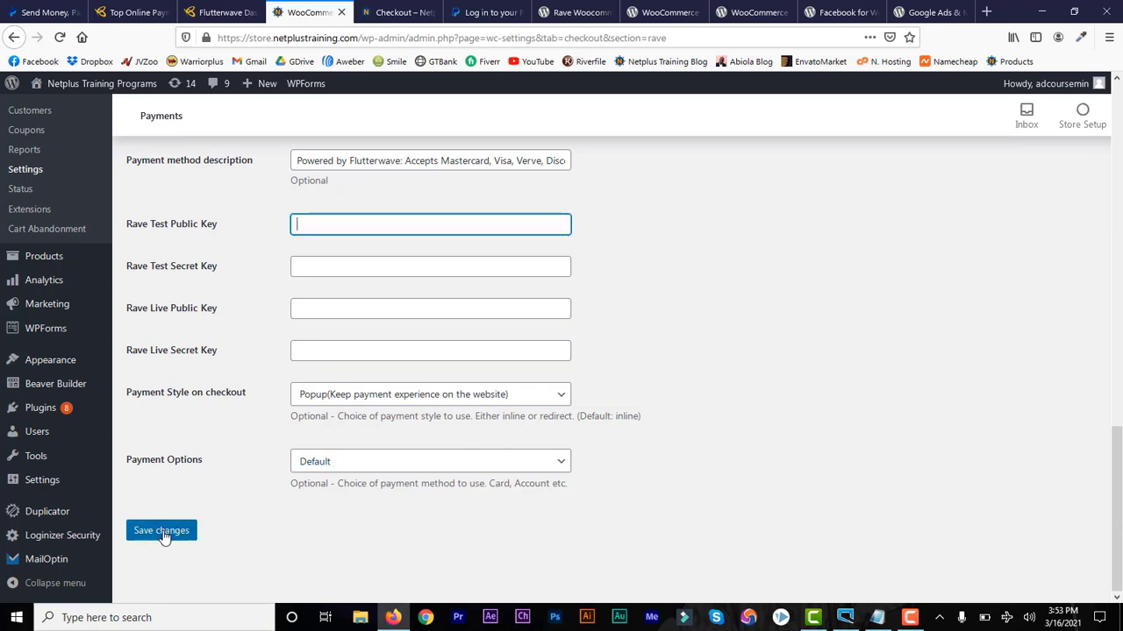
Check the checkout payment window, then open the Flutterwave Transactions list.
left_click(387, 12)
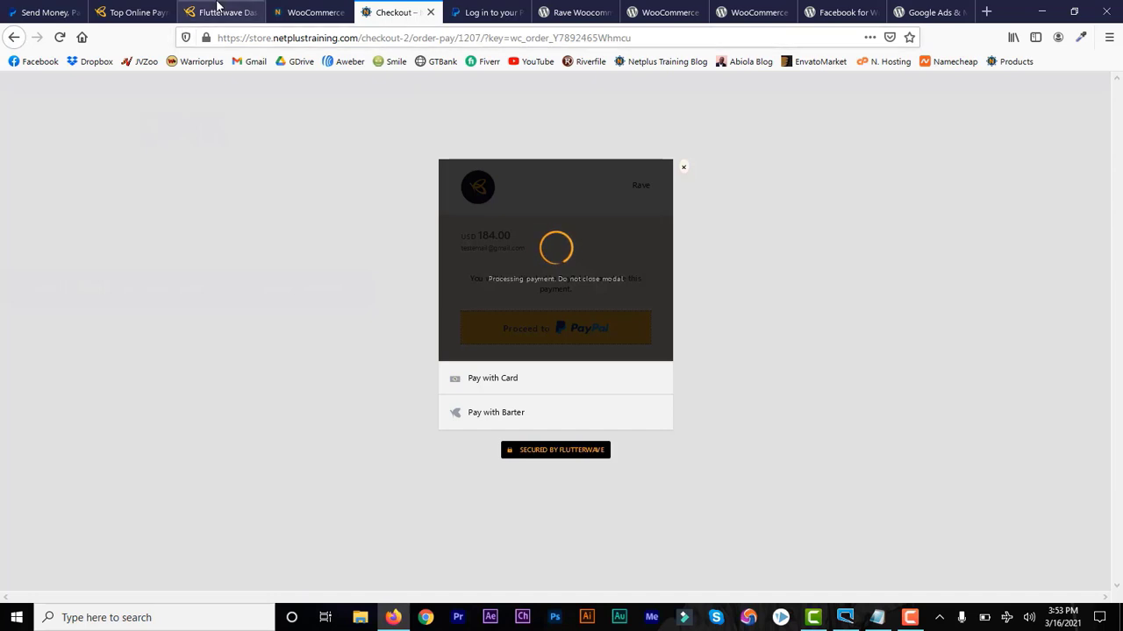
left_click(219, 12)
left_click(94, 156)
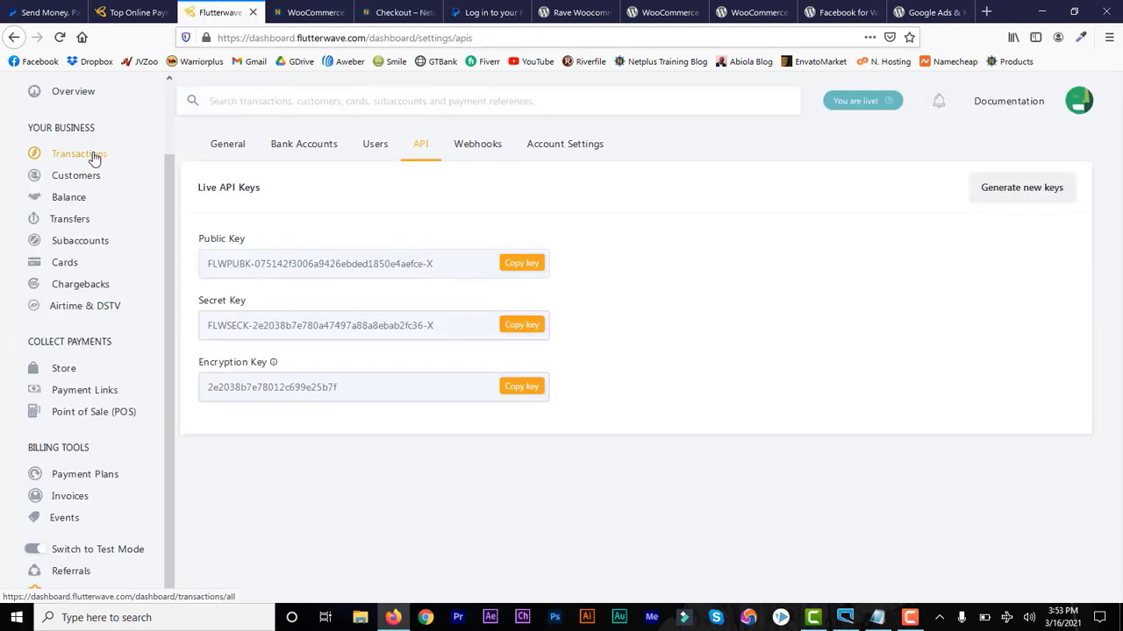